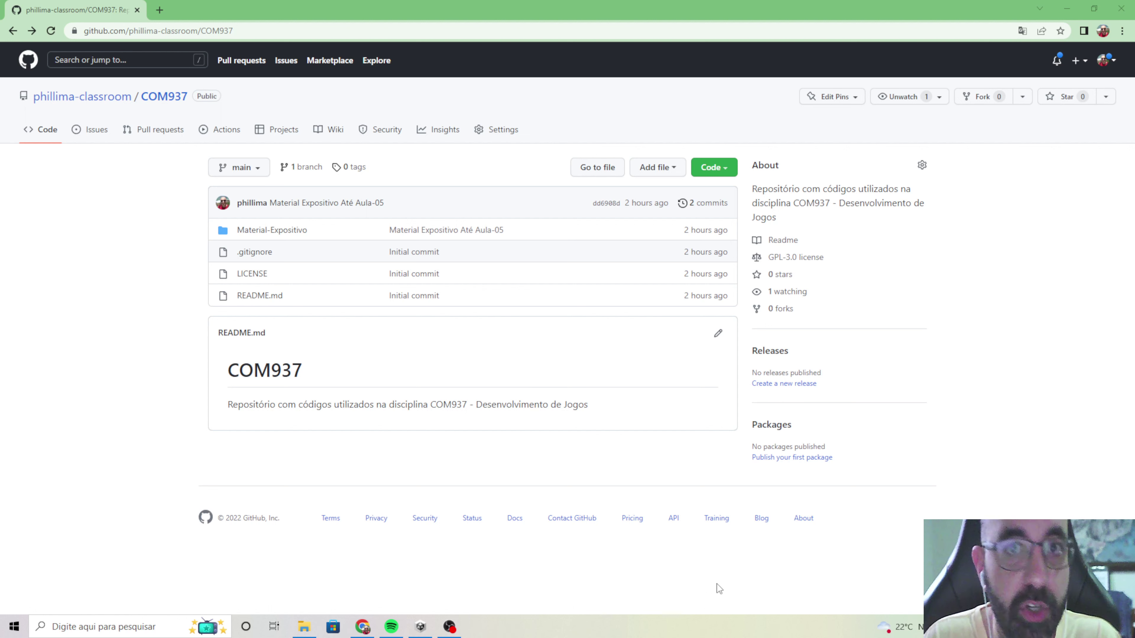
Search for 'unity hub' in a new Chrome tab.
left_click(158, 12)
type("unity ")
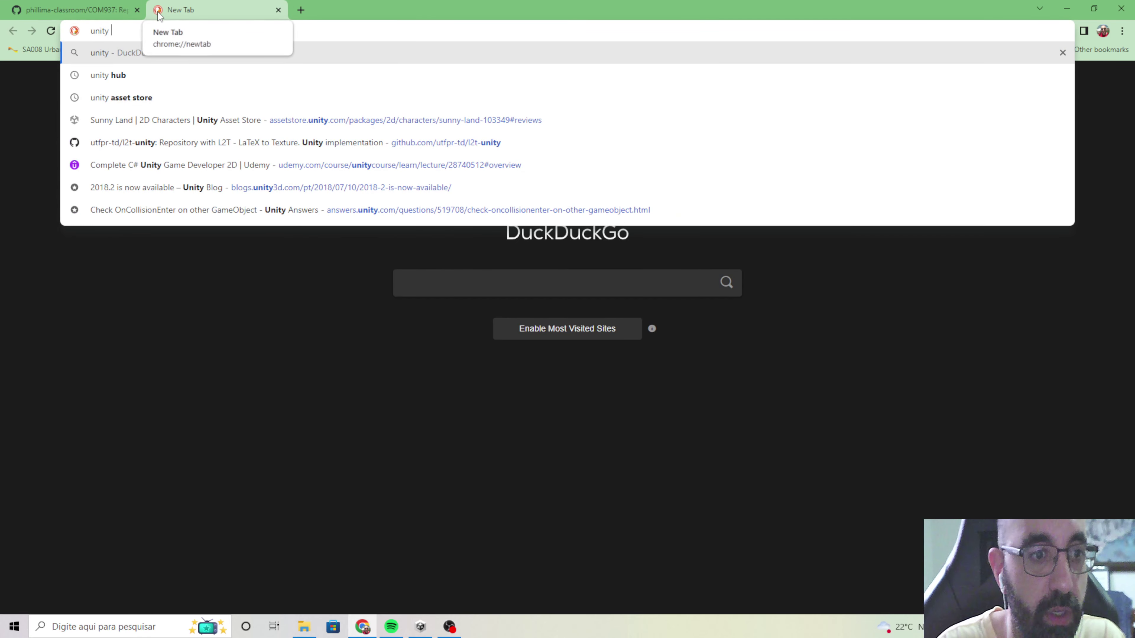
type("hub")
key("Return")
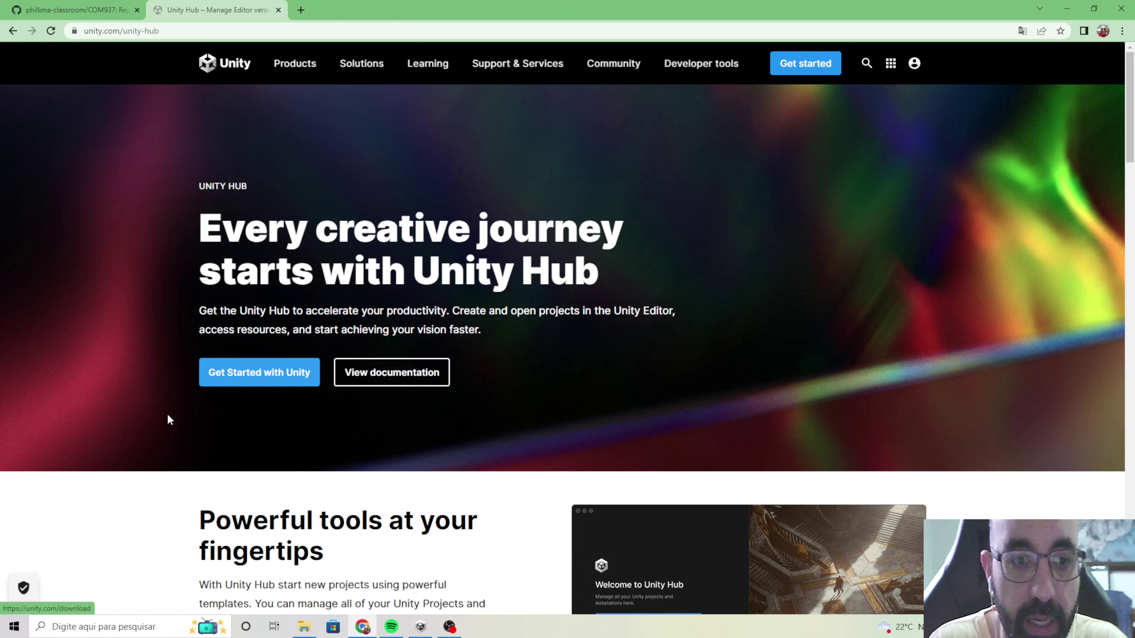
Download the Unity Hub installer for Windows from the unity.com page.
scroll(119, 410, "down", 5)
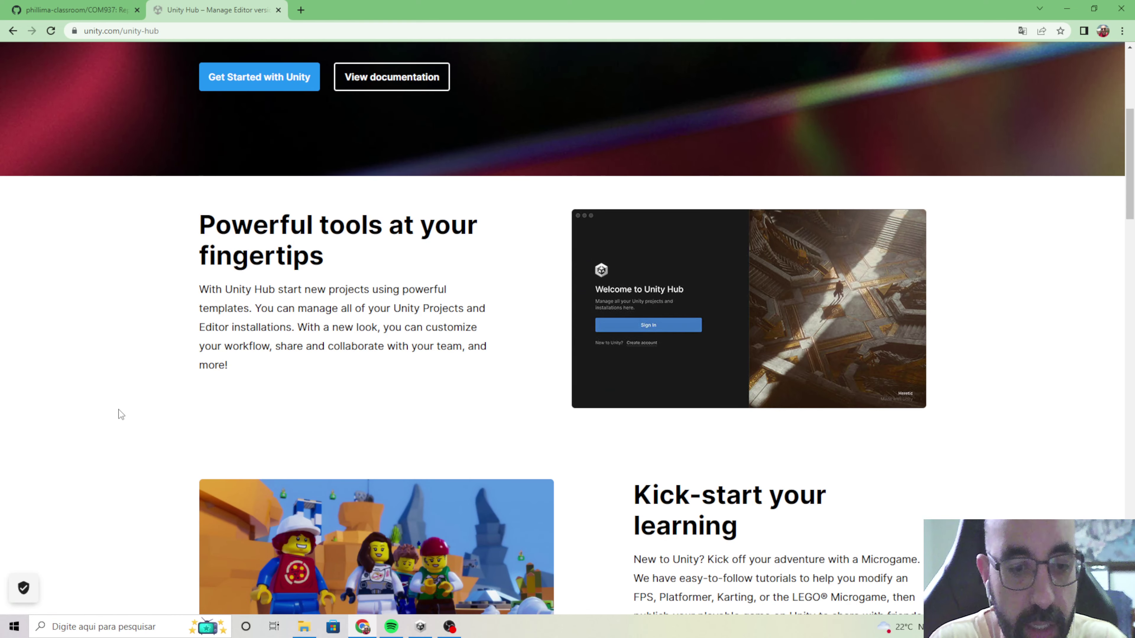
scroll(118, 409, "down", 6)
scroll(120, 407, "up", 9)
left_click(260, 254)
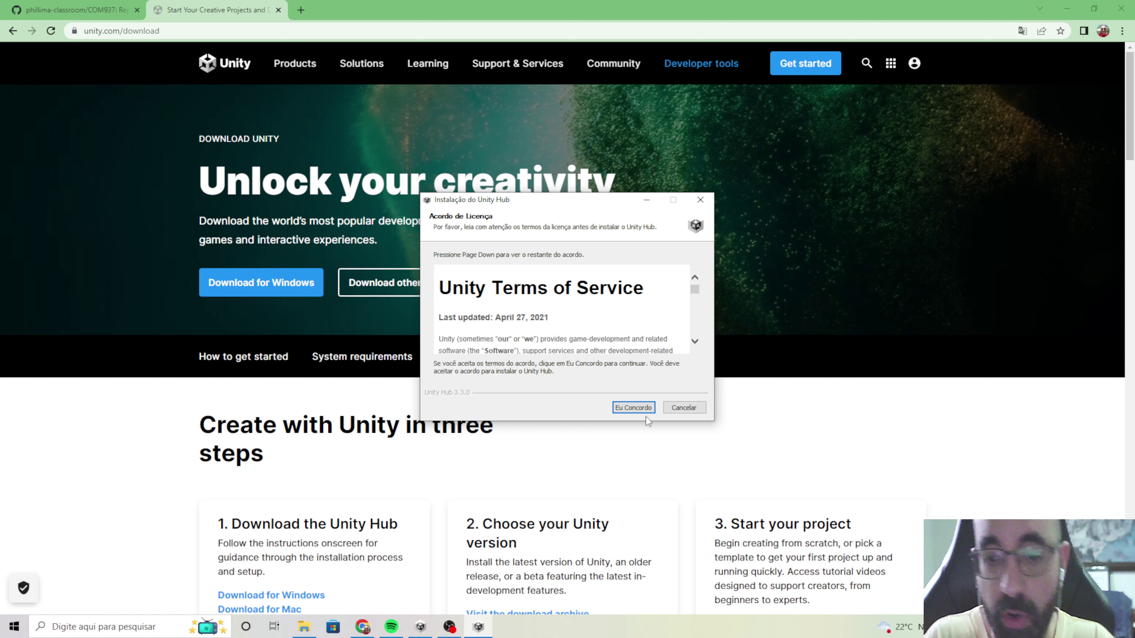
Accept the Unity Hub licence terms and finish the install so Unity Hub launches.
left_click(630, 409)
left_click(633, 408)
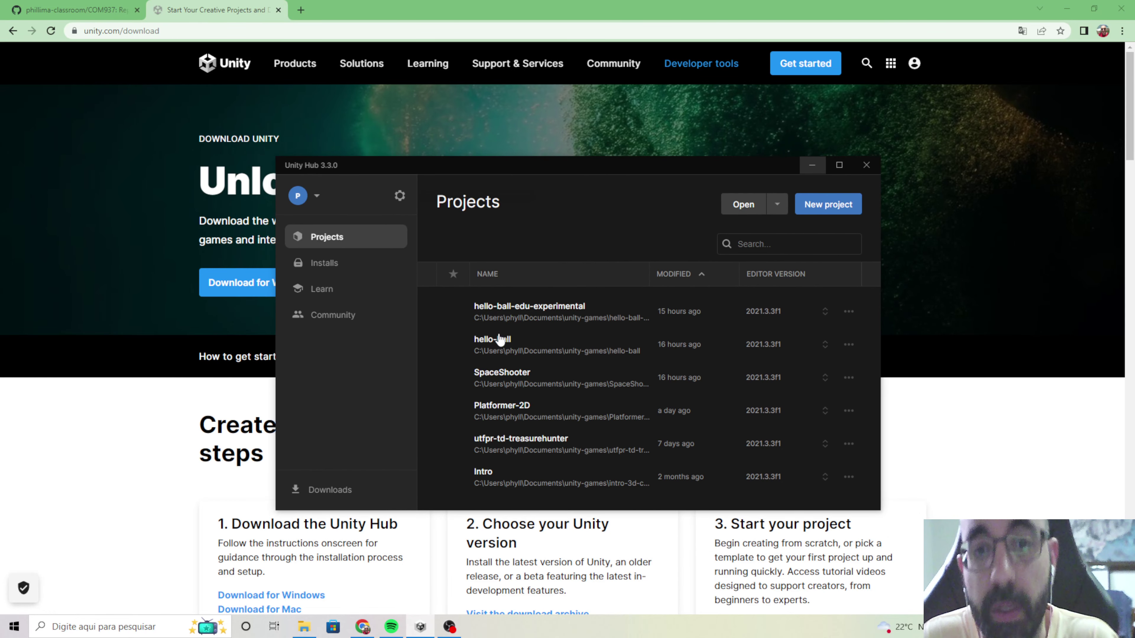
mouse_move(650, 443)
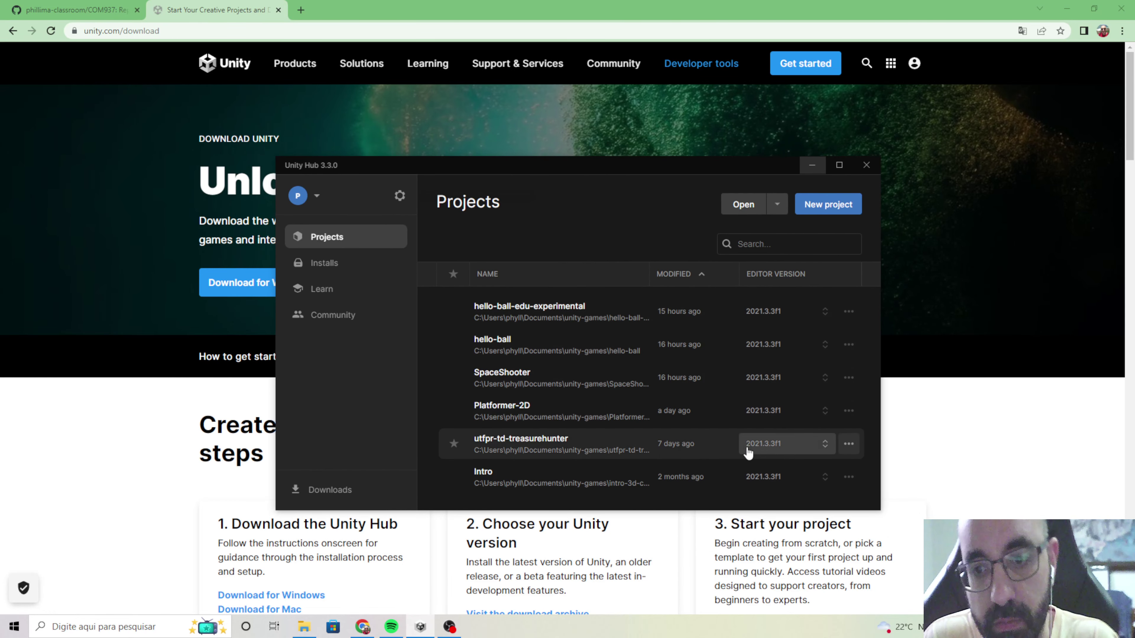
Check the account menu, reposition the Hub window, and list installed editors 2021.3.3f1 and 2019.4.10f1.
left_click(300, 195)
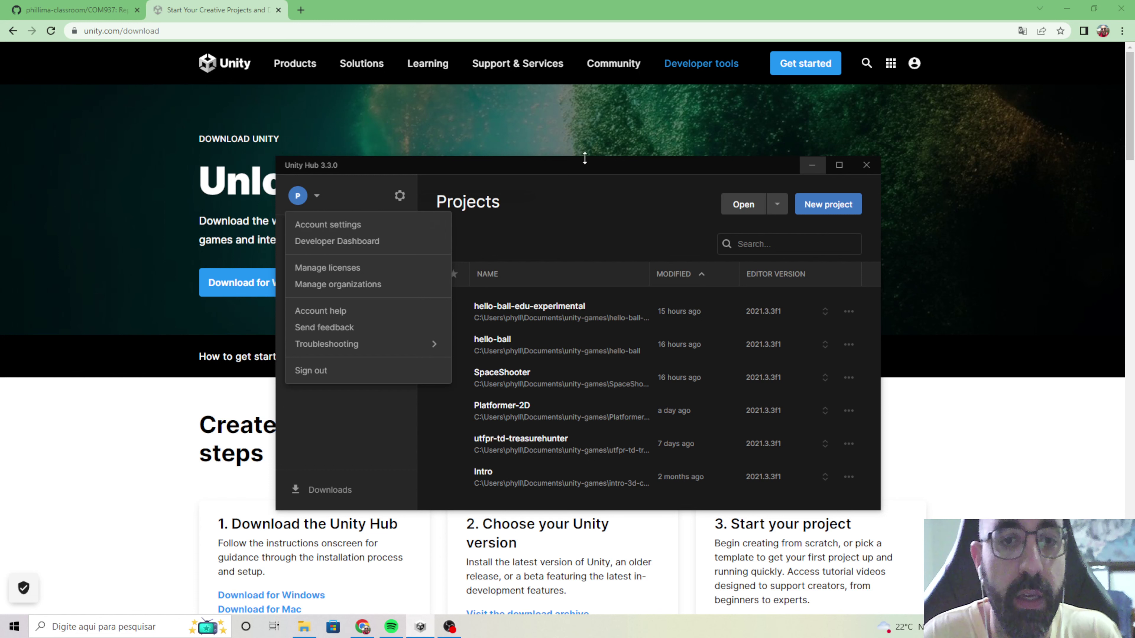
left_click(321, 448)
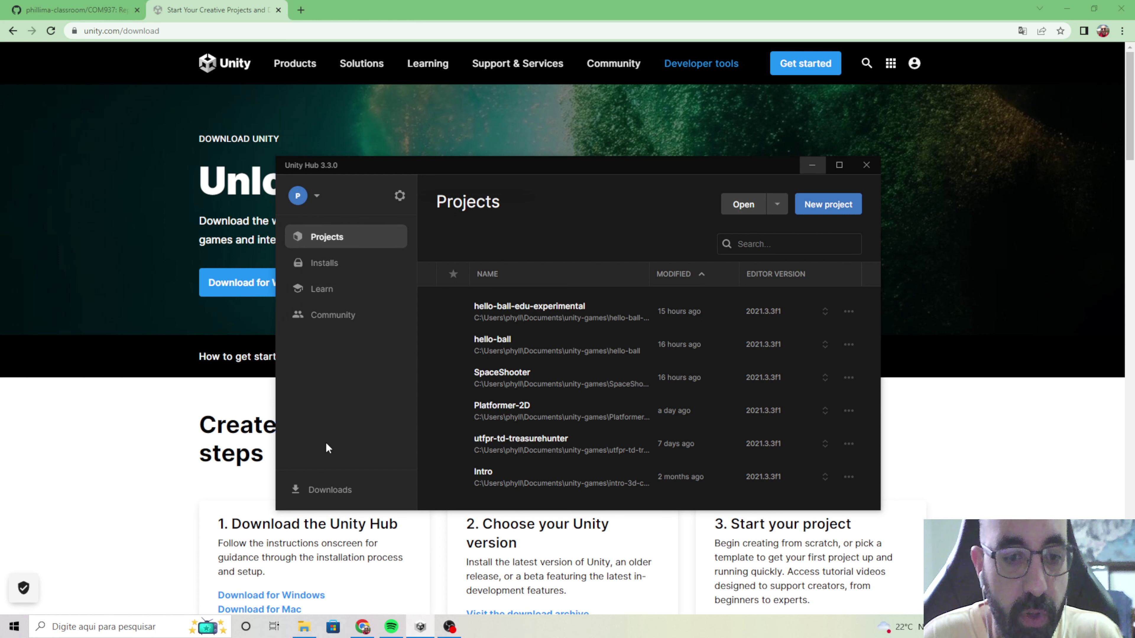
left_click_drag(538, 166, 511, 158)
left_click(296, 253)
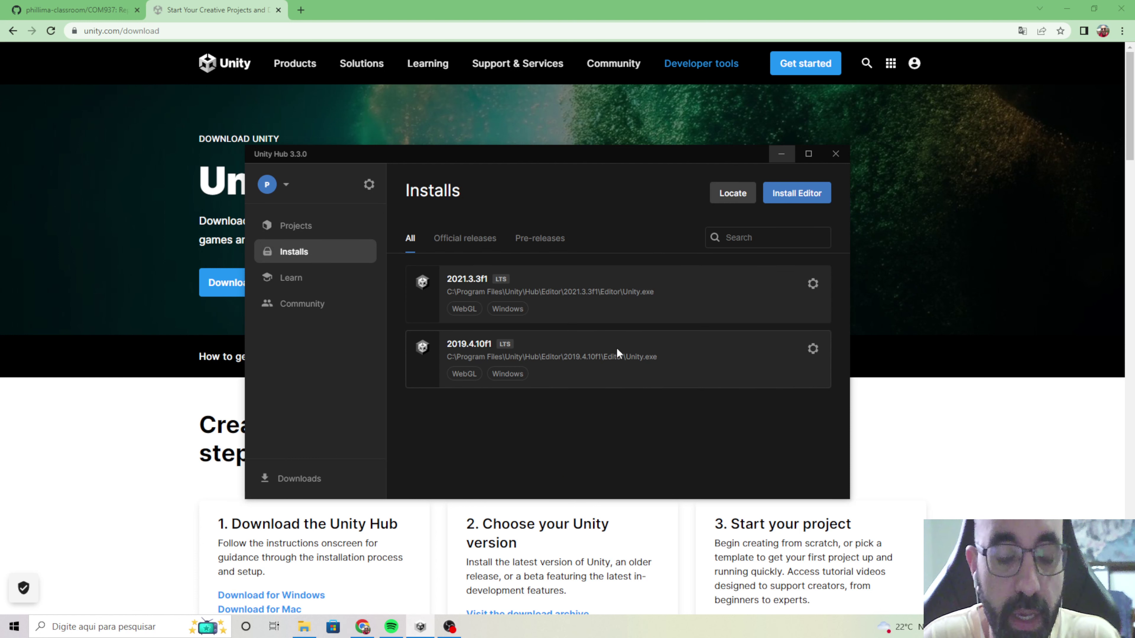
left_click(799, 192)
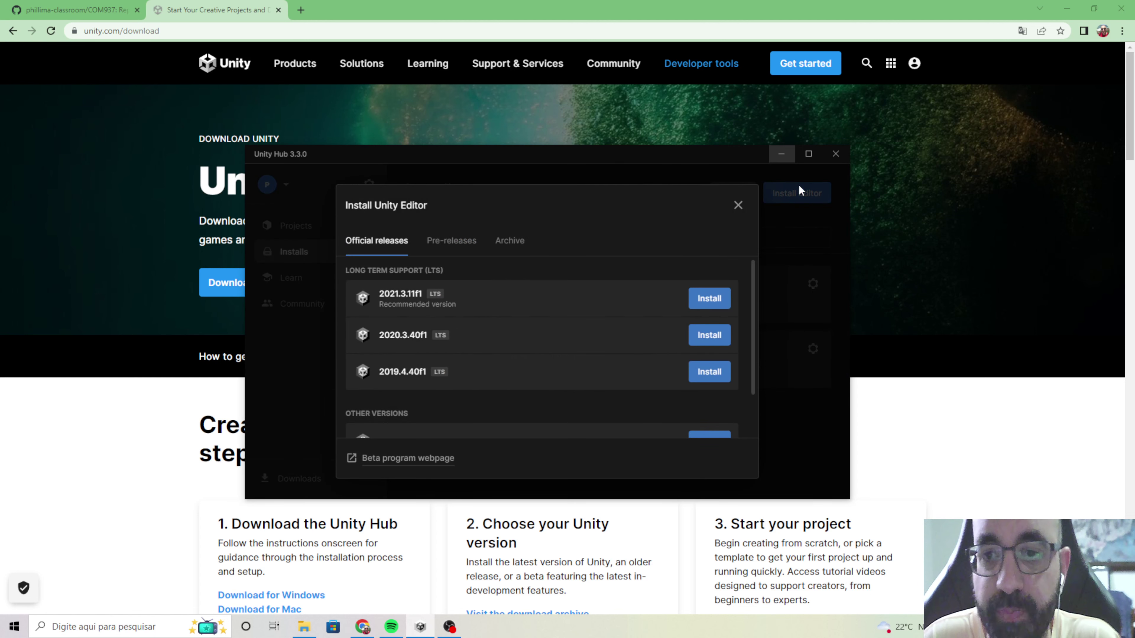
scroll(476, 368, "down", 2)
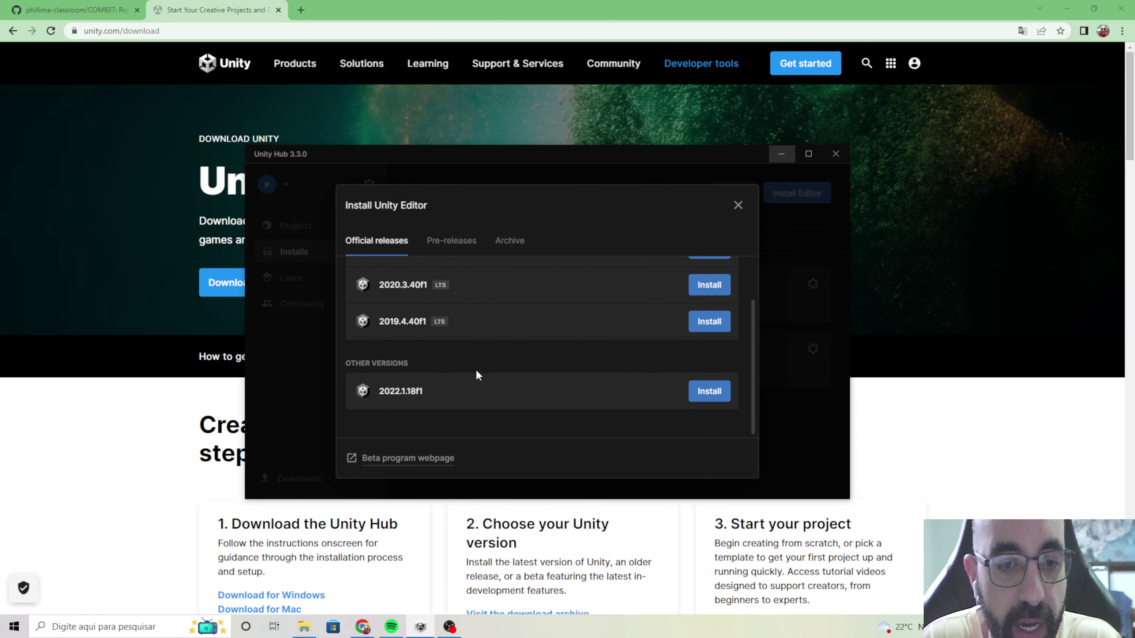
scroll(477, 371, "up", 2)
left_click(452, 247)
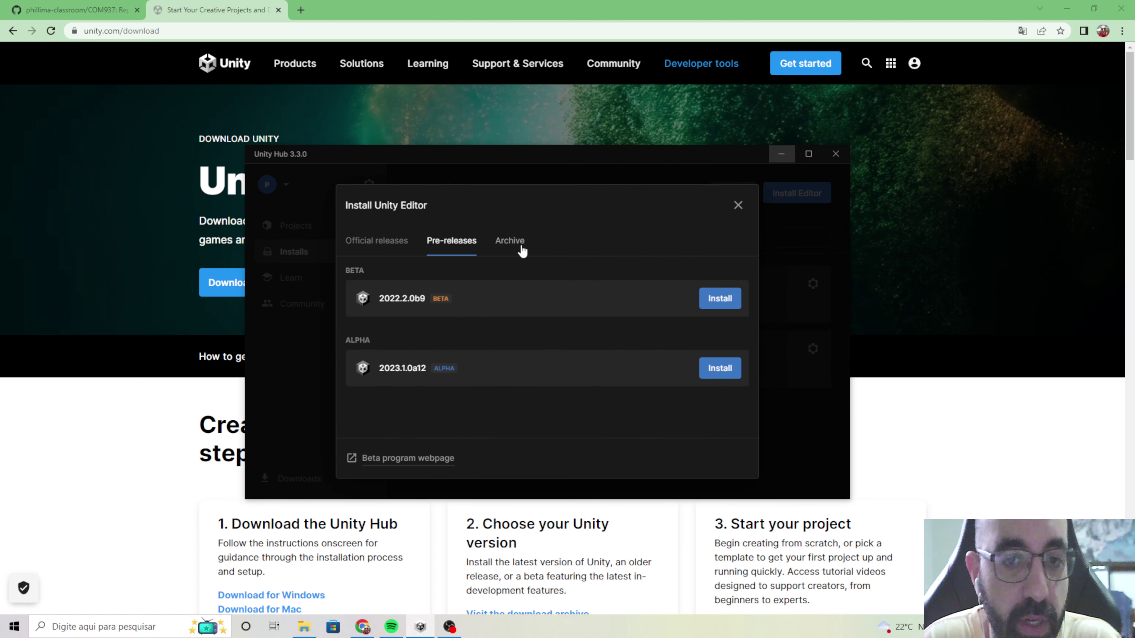
left_click(511, 248)
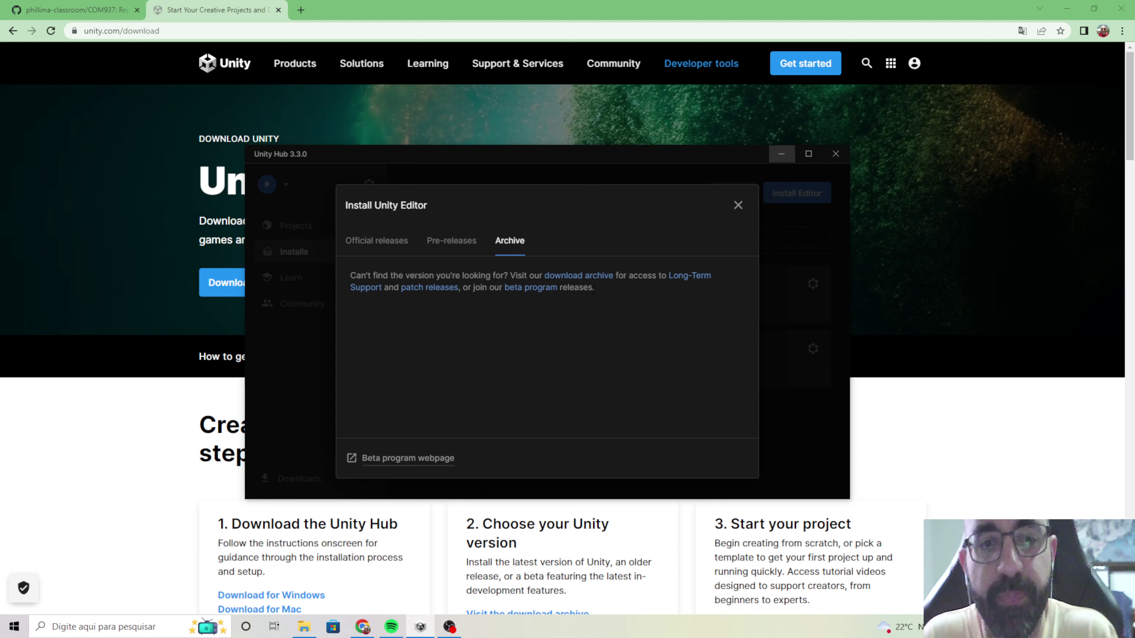
left_click(384, 241)
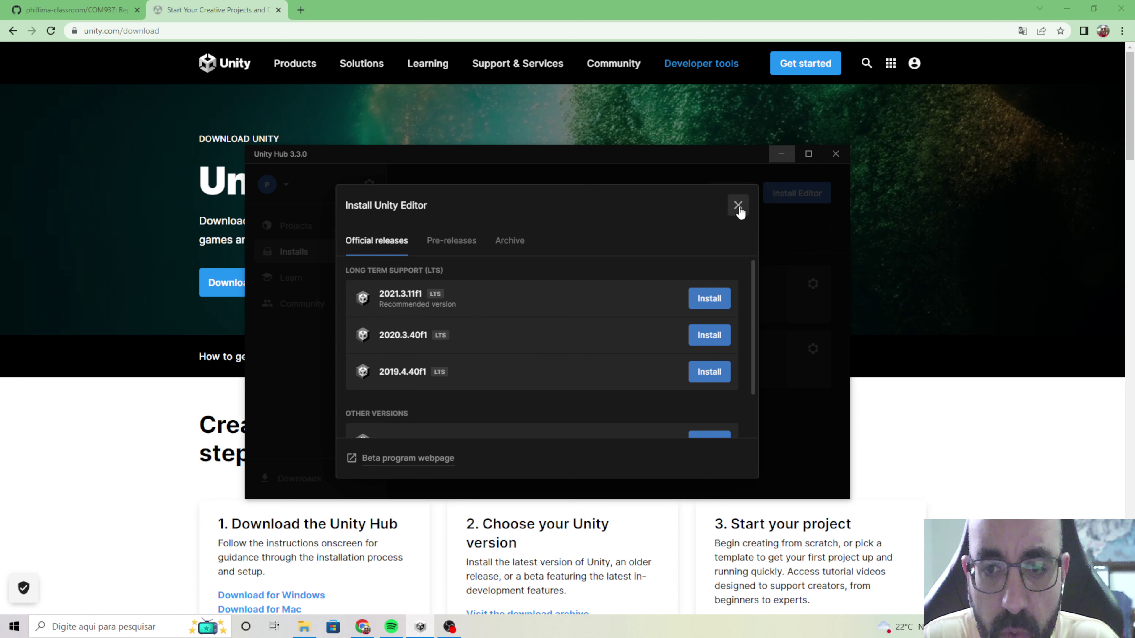
left_click(738, 205)
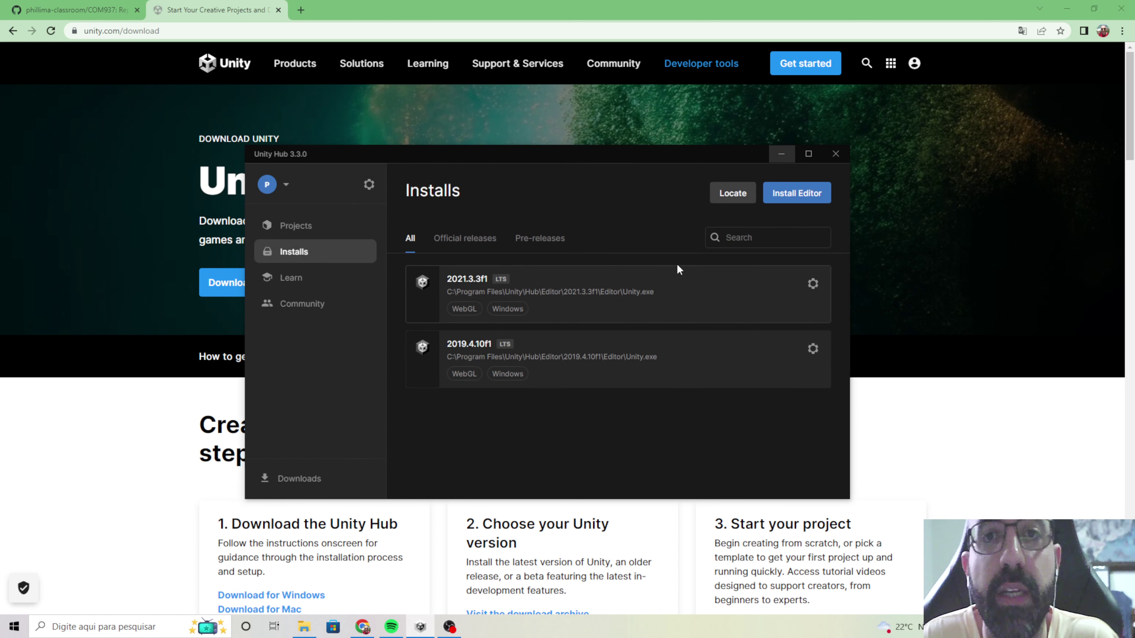
Preview the modules for 2021.3.11f1, close them, and reopen the installable LTS version list.
left_click(787, 196)
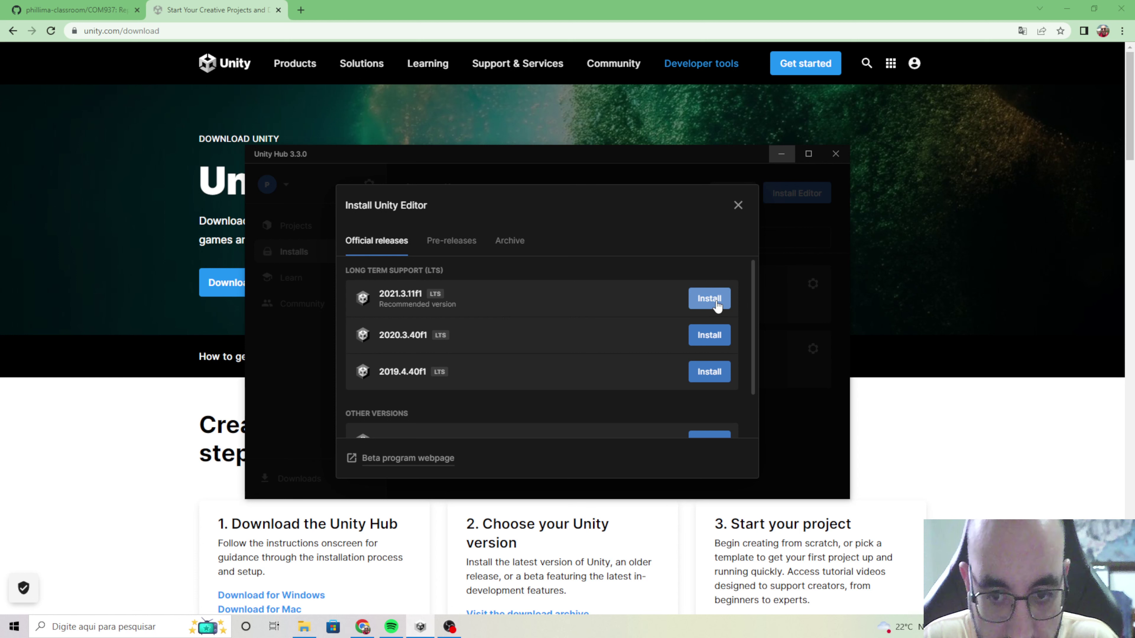
left_click(715, 304)
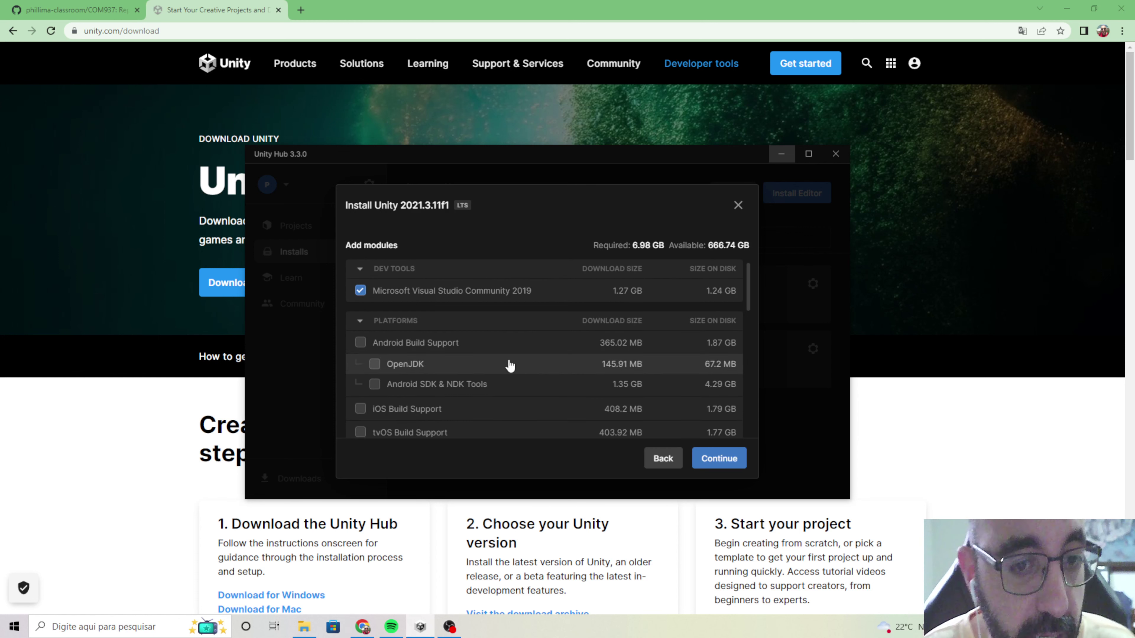
scroll(509, 355, "down", 2)
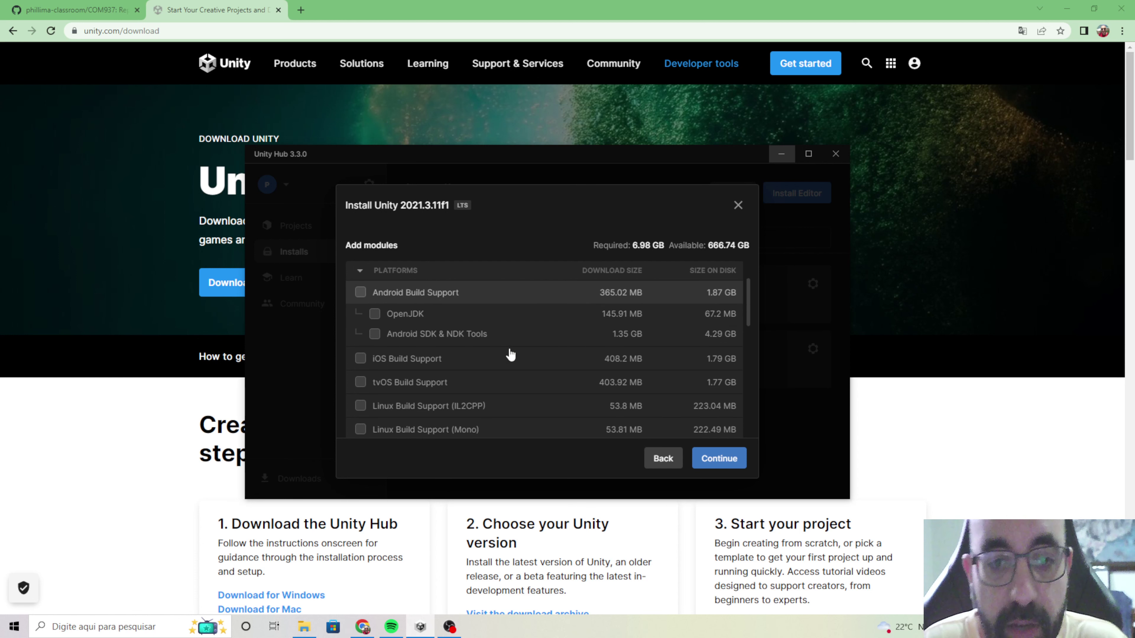
scroll(511, 354, "down", 3)
scroll(512, 354, "down", 3)
scroll(505, 396, "up", 2)
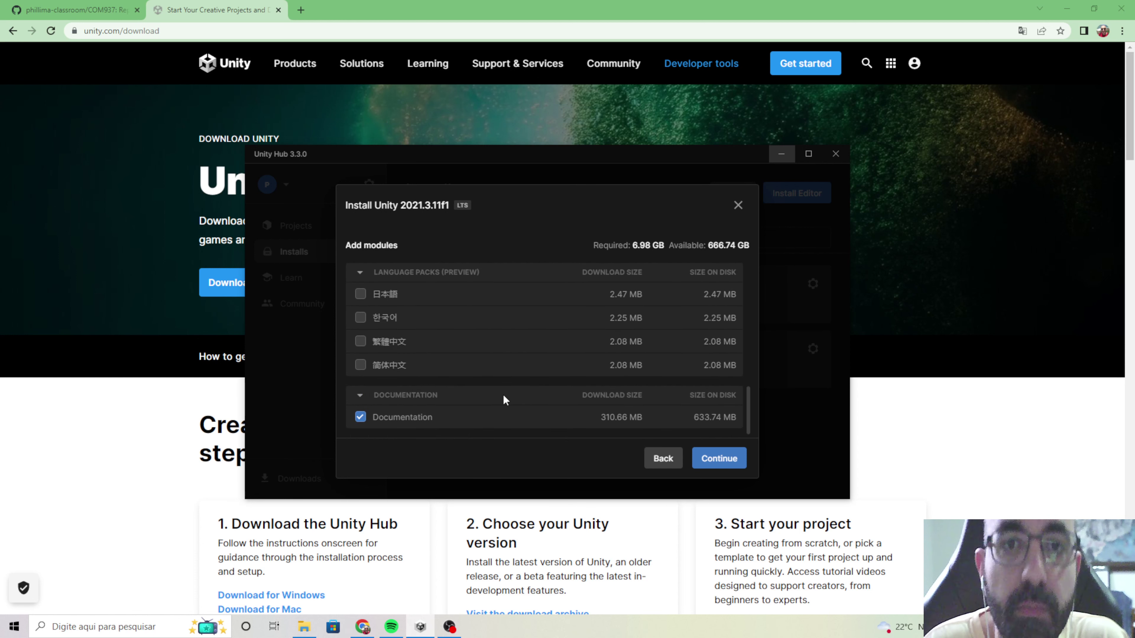
scroll(507, 399, "up", 6)
left_click(738, 205)
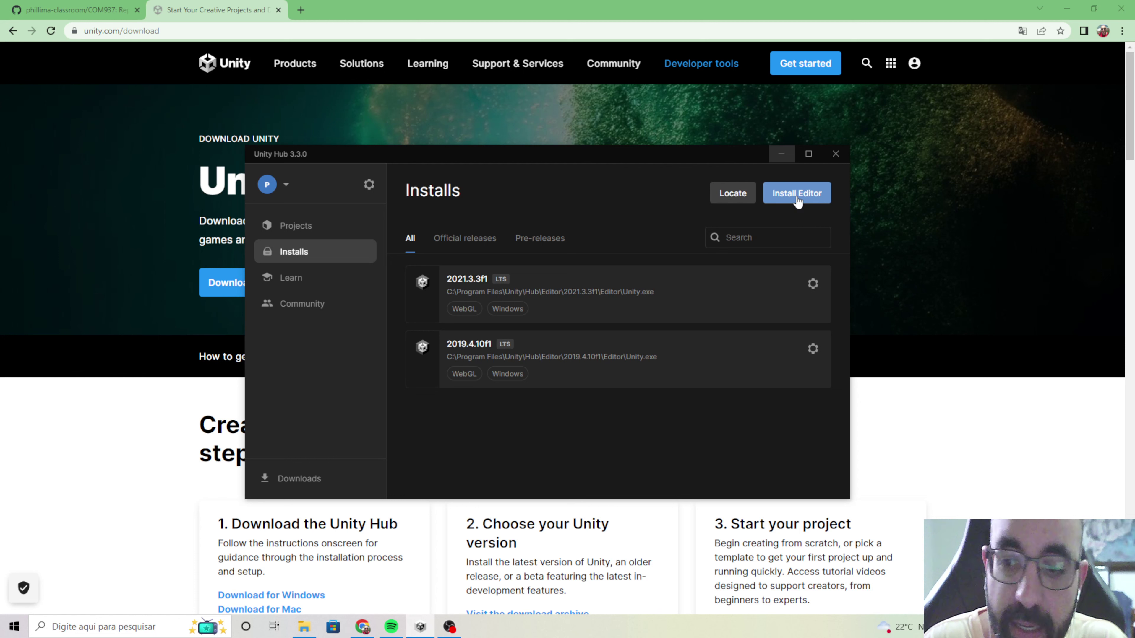
left_click(798, 201)
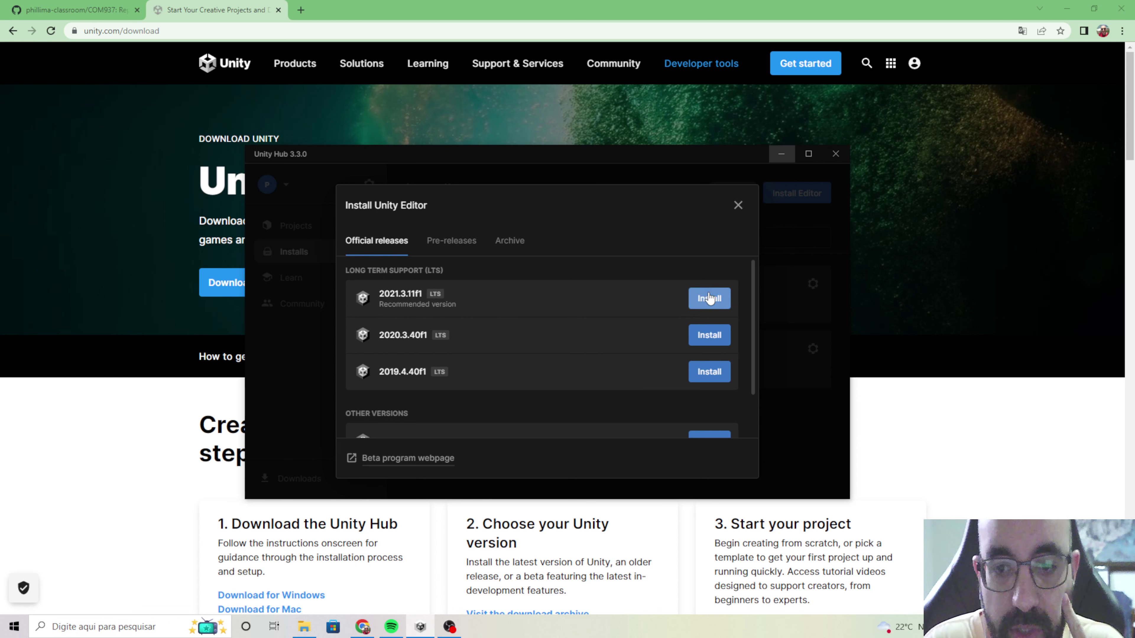
Choose 2021.3.11f1 and review its modules, keeping Microsoft Visual Studio Community 2019 ticked.
left_click(708, 298)
scroll(448, 345, "down", 1)
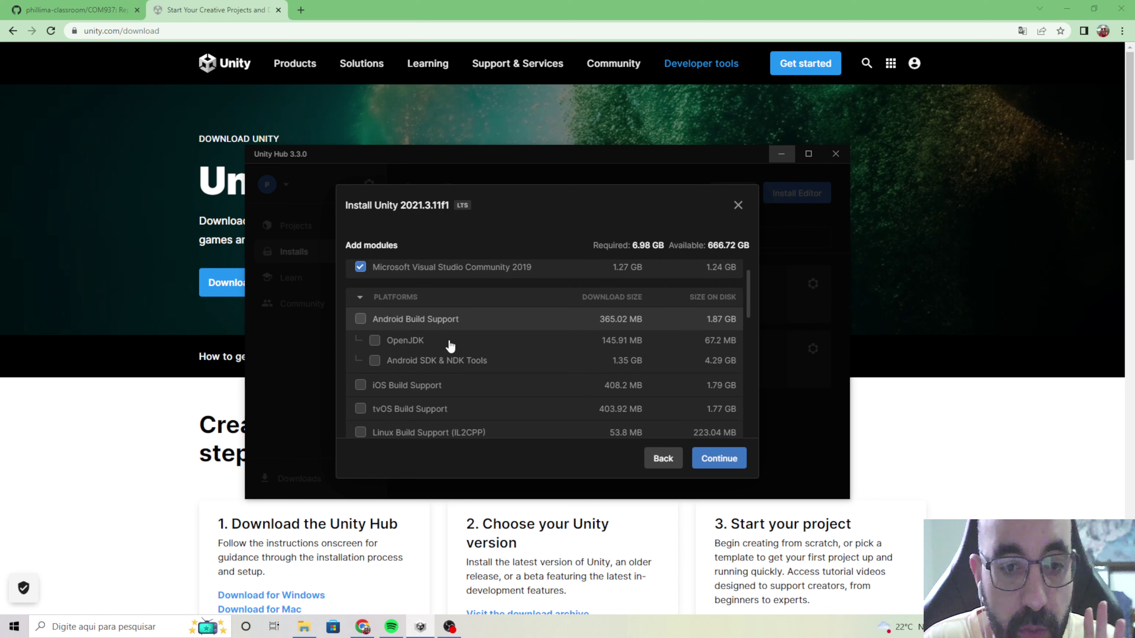
scroll(441, 321, "down", 4)
scroll(442, 322, "down", 3)
scroll(442, 323, "down", 2)
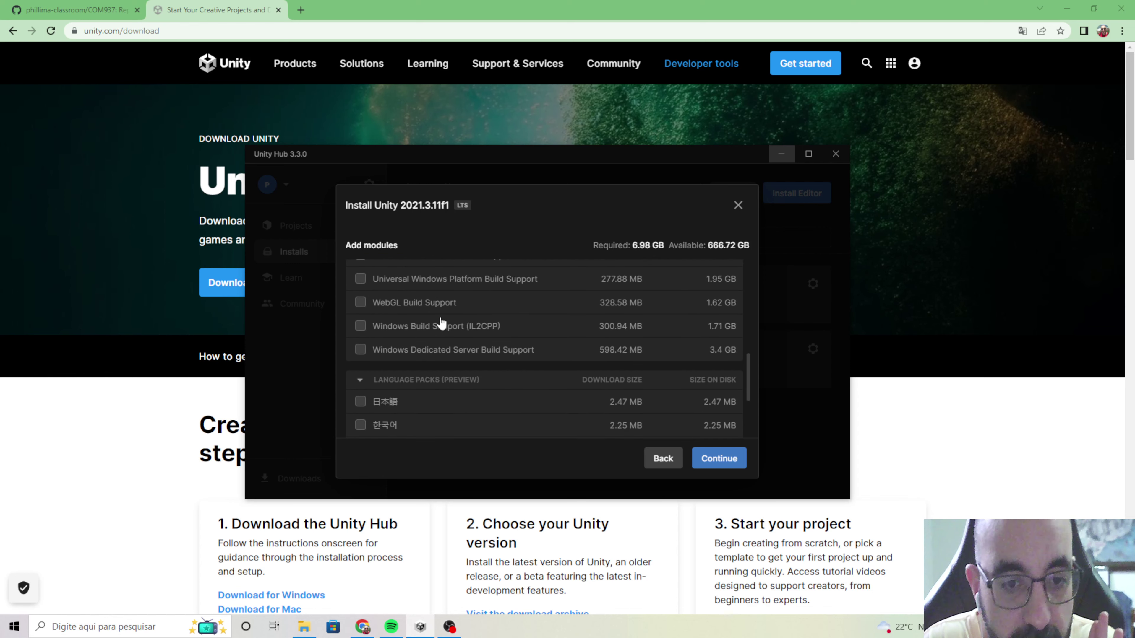
scroll(438, 349, "down", 2)
scroll(436, 374, "down", 2)
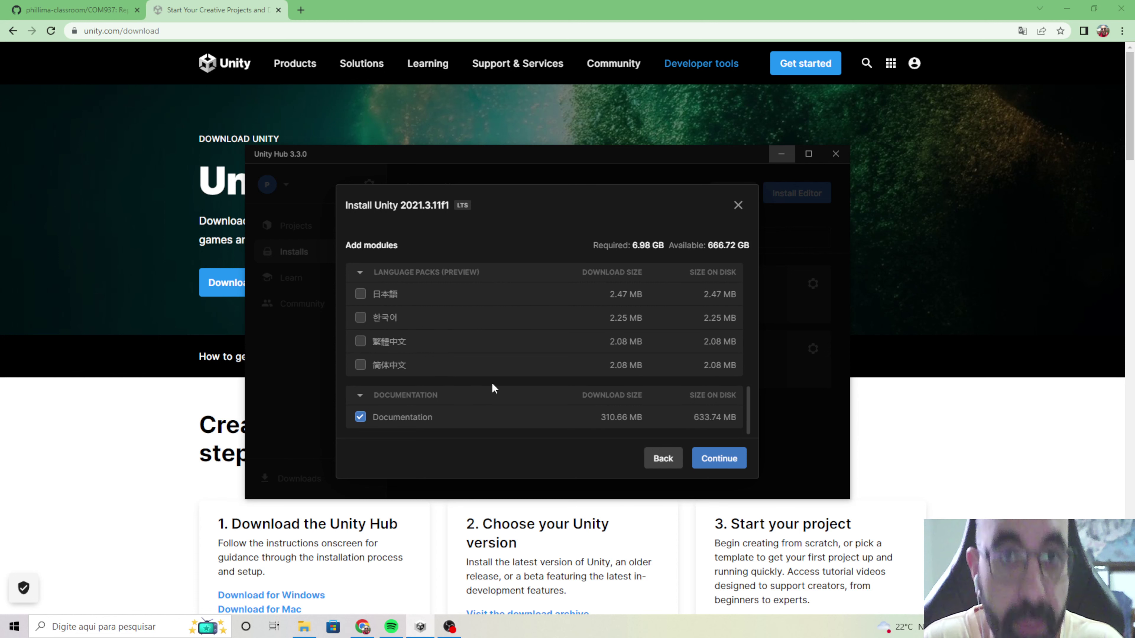
scroll(493, 392, "up", 10)
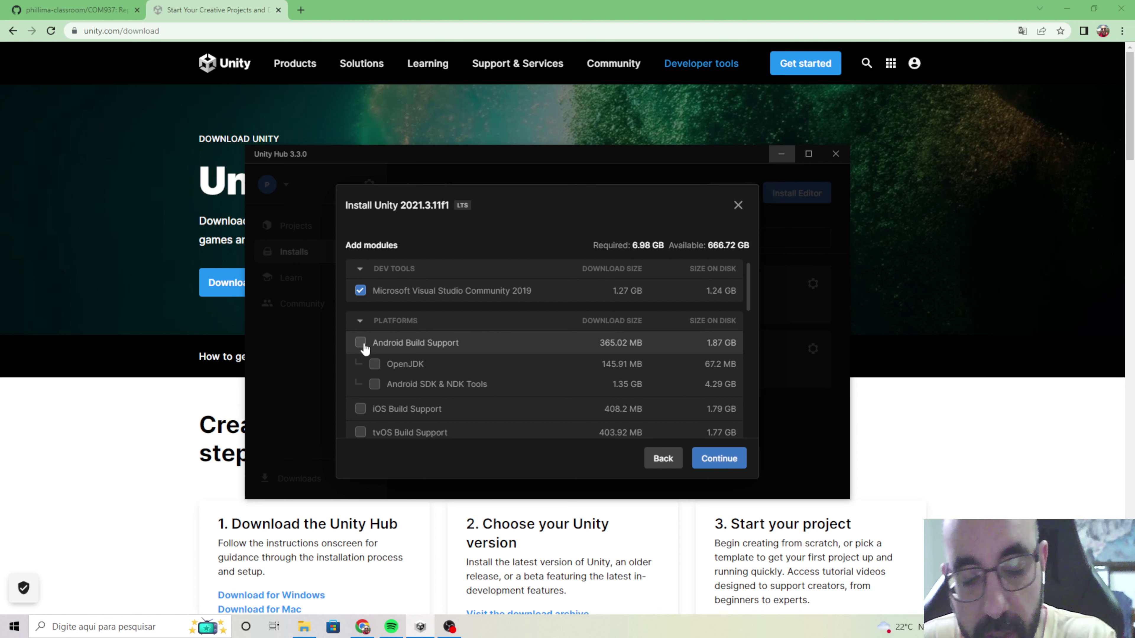
Scroll through the remaining content and highlight 'Visual Studio' in the Visual Studio site heading.
scroll(410, 352, "down", 1)
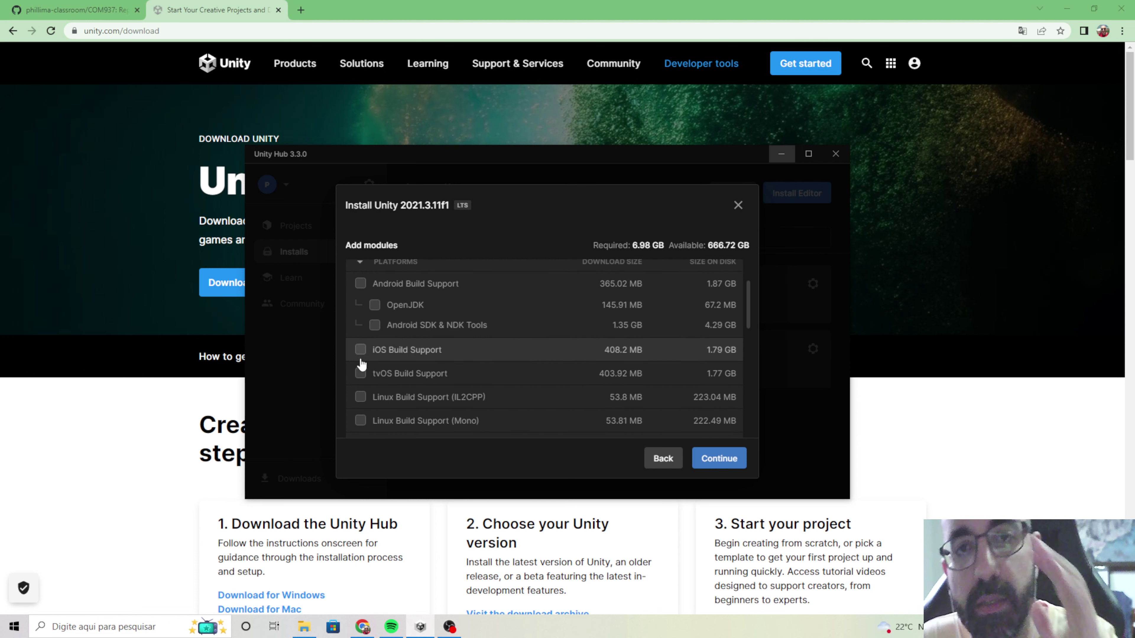
scroll(530, 352, "down", 2)
scroll(528, 355, "down", 2)
scroll(527, 355, "down", 2)
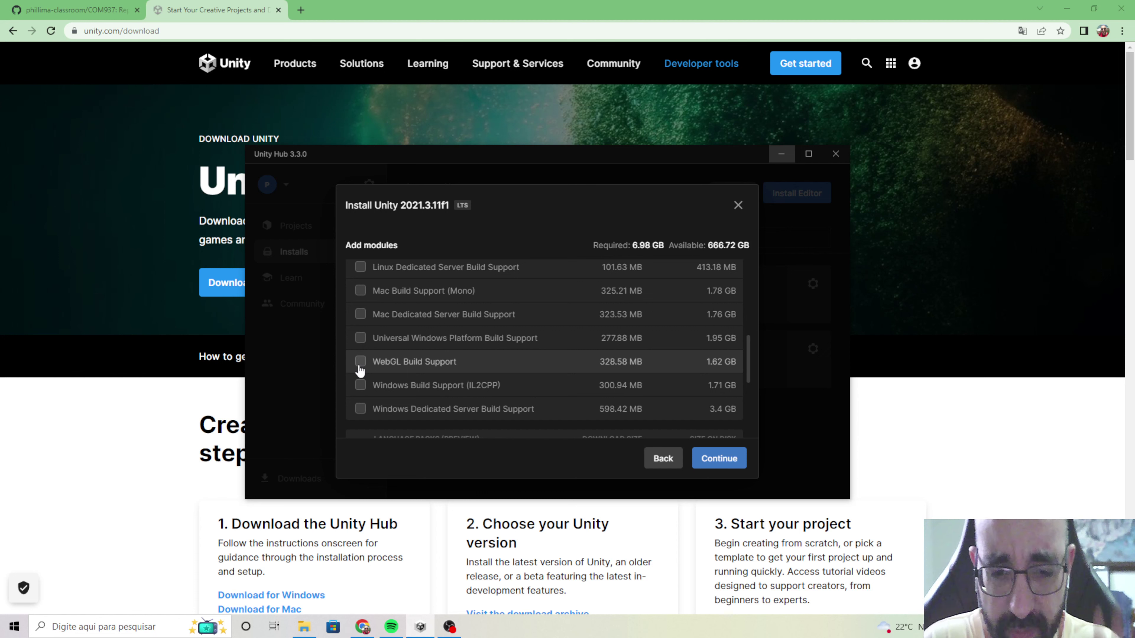
scroll(409, 371, "up", 4)
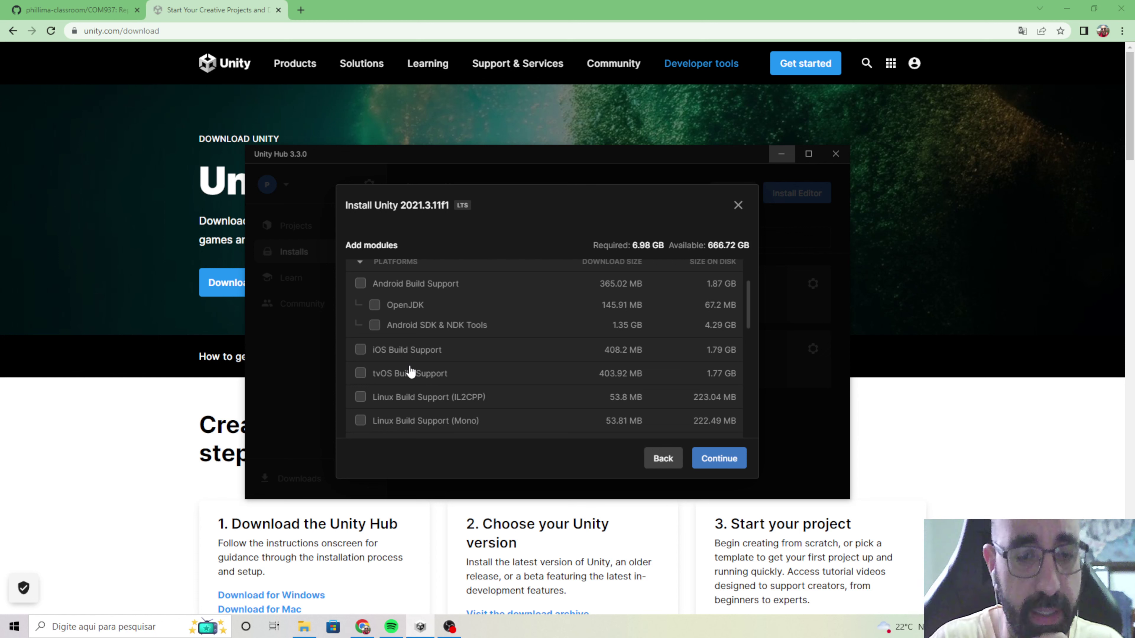
scroll(409, 371, "up", 2)
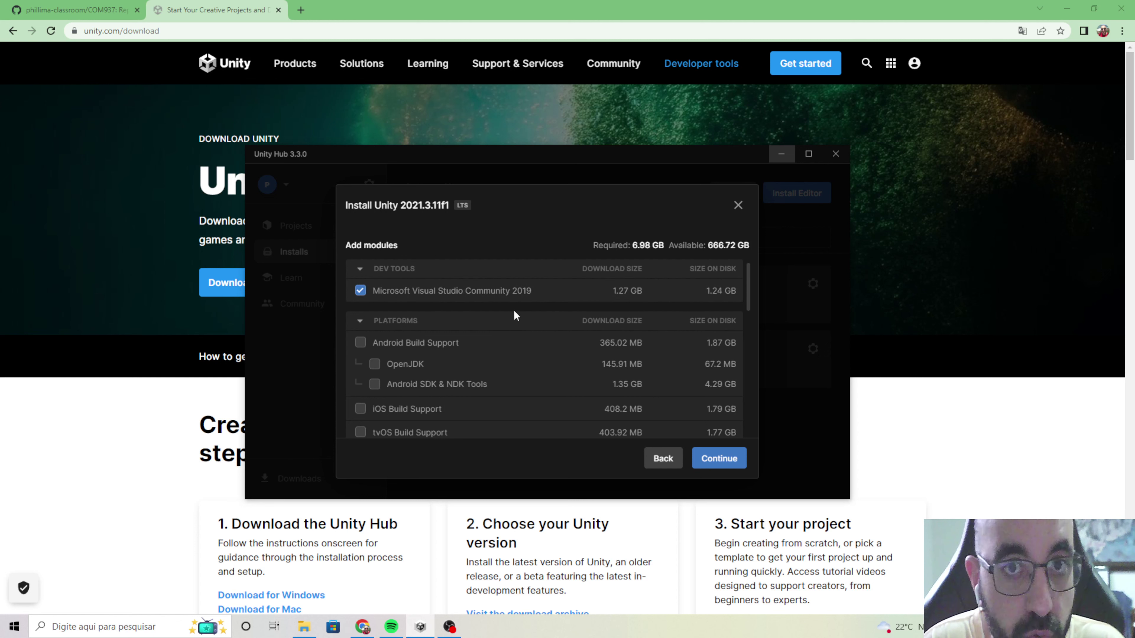
left_click_drag(320, 178, 495, 179)
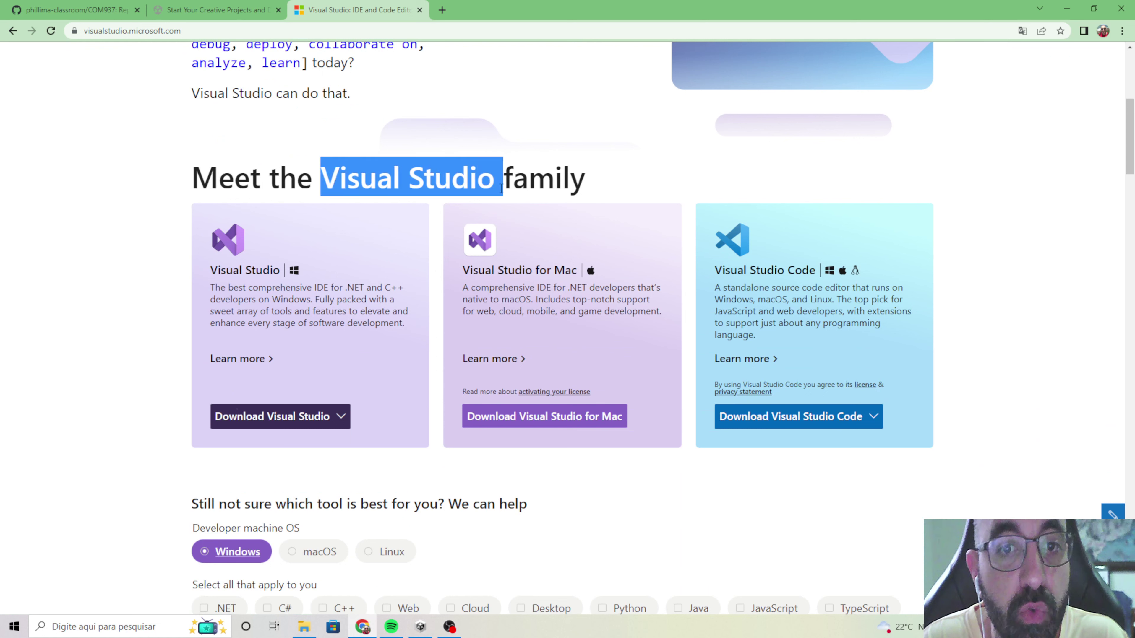
Highlight the Visual Studio Code title and Visual Studio description cards to point them out.
left_click_drag(714, 270, 815, 269)
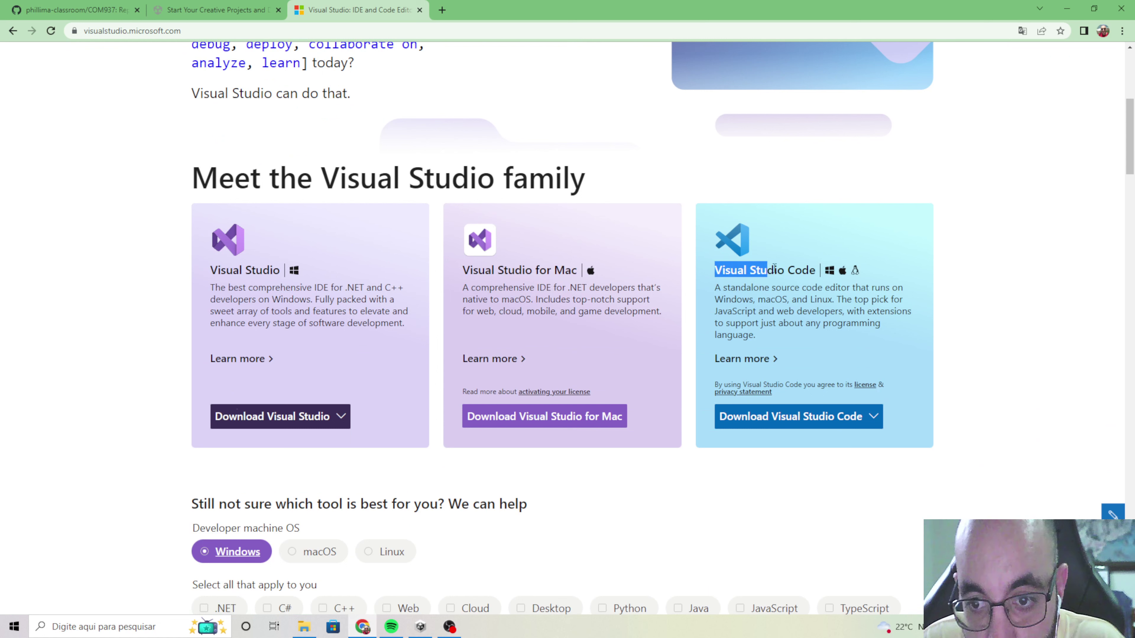
left_click(993, 270)
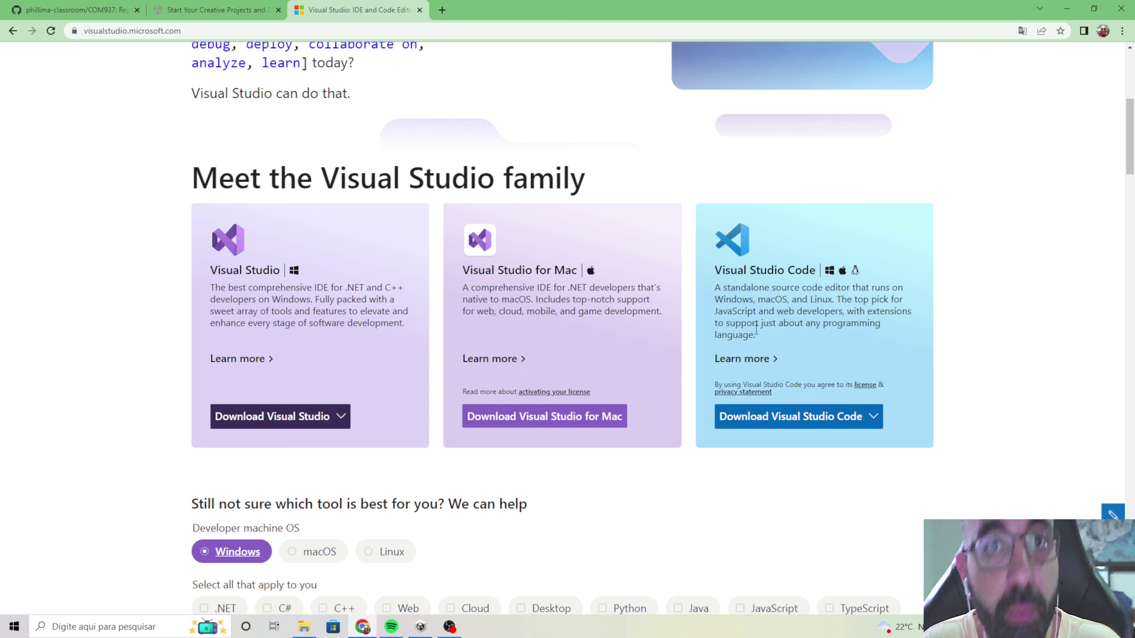
left_click_drag(714, 270, 816, 271)
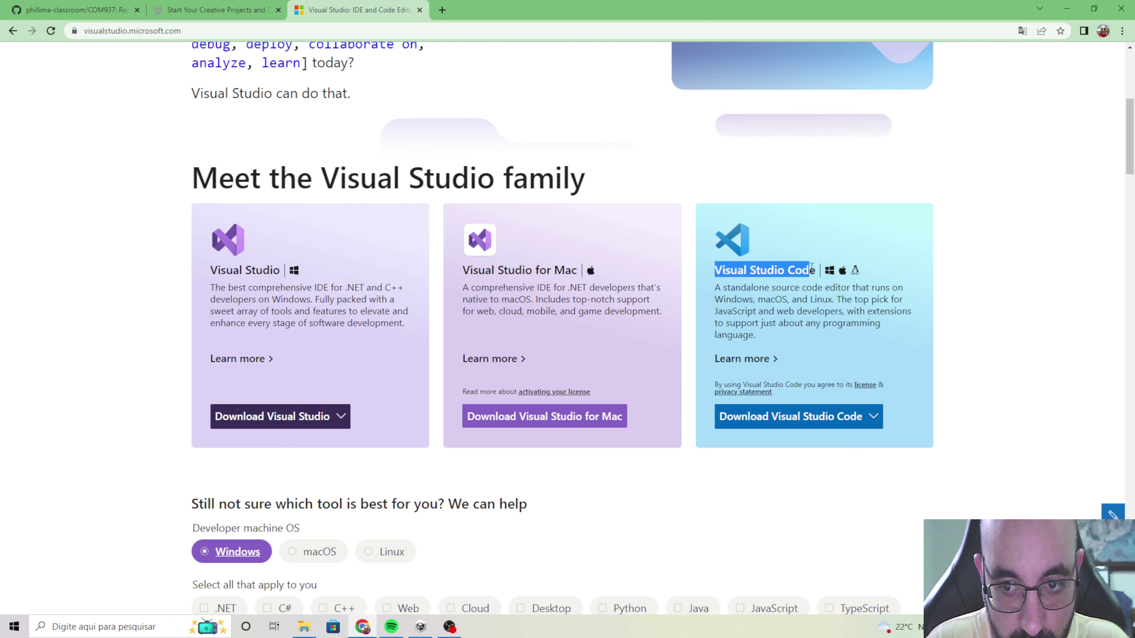
left_click(776, 323)
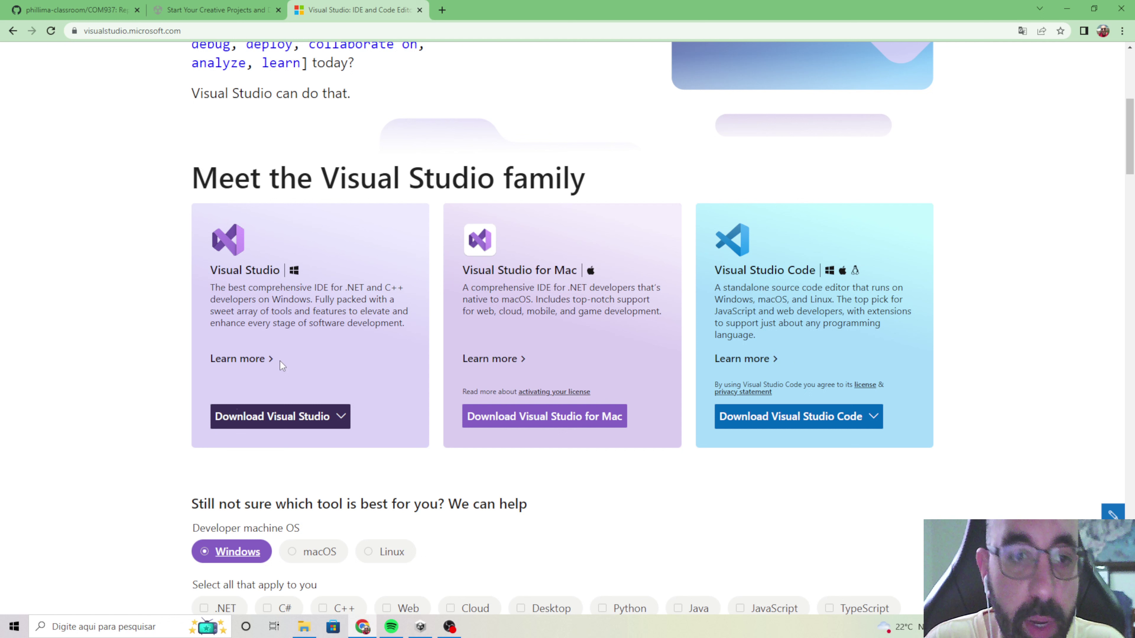
left_click_drag(295, 323, 226, 287)
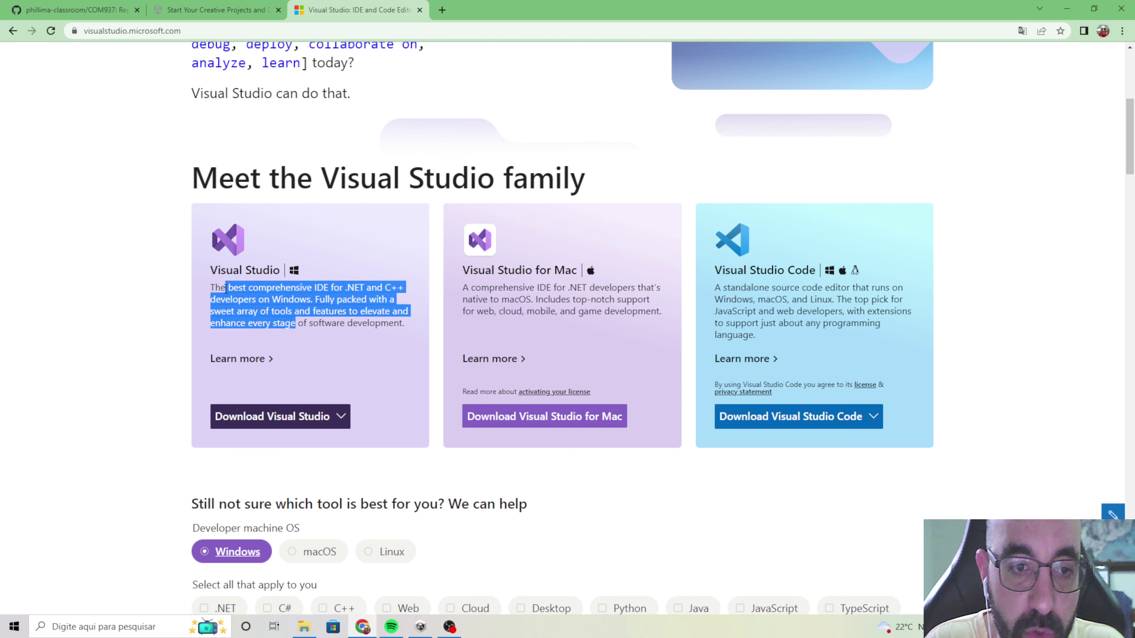
left_click(791, 321)
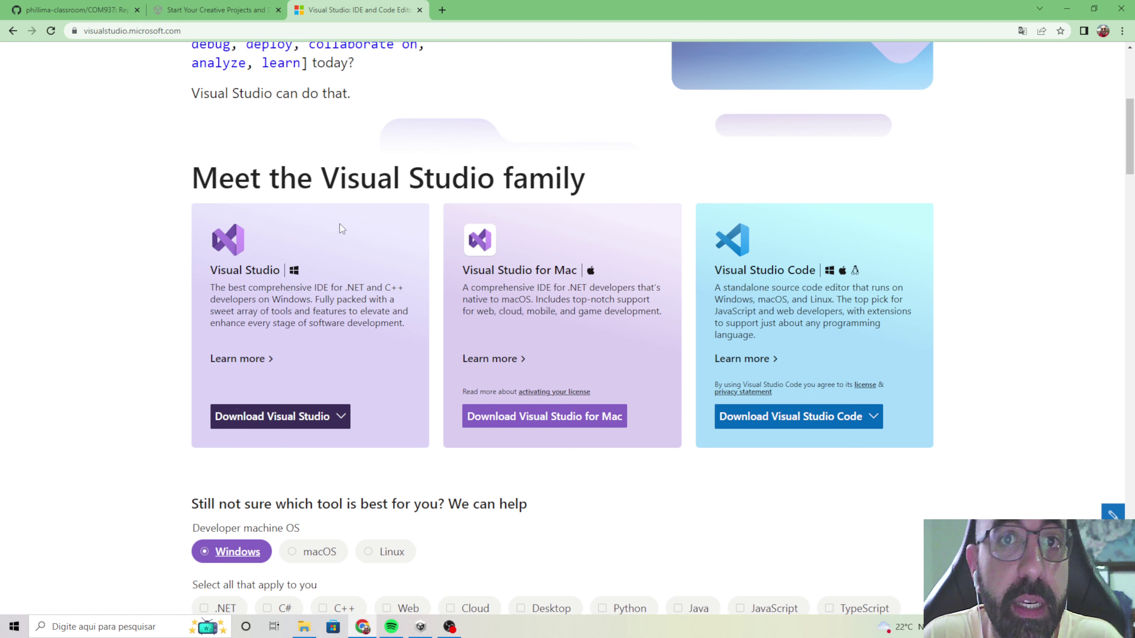
Search the web for 'rider' in a new tab.
left_click(442, 10)
type("rider")
key("Return")
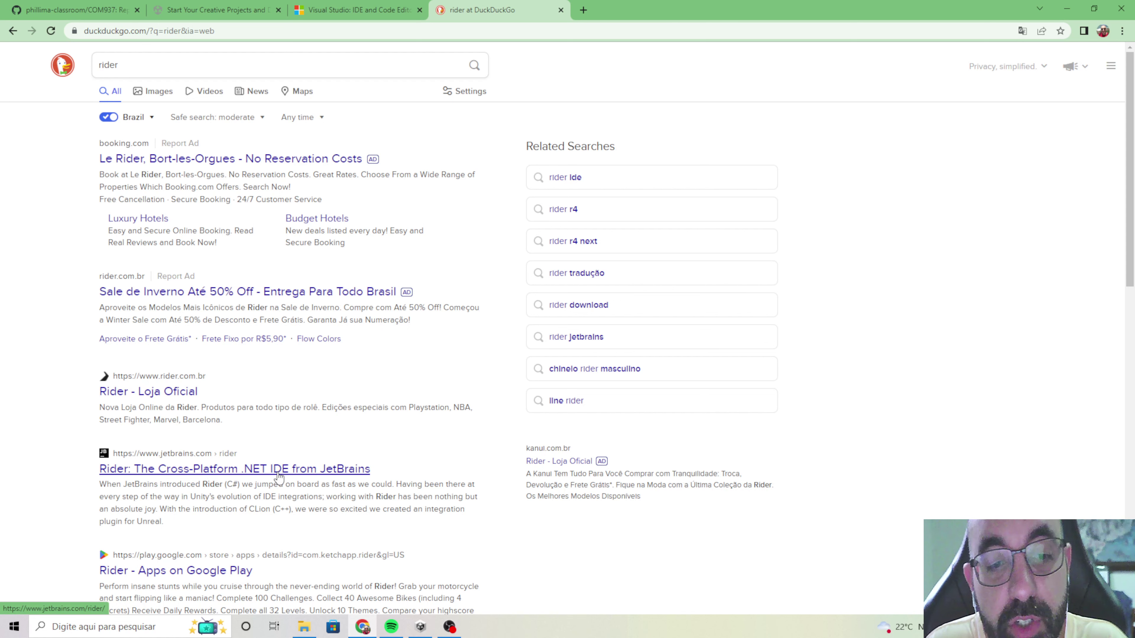
Open the jetbrains.com Rider result and dismiss the cookie consent notice.
left_click(279, 474)
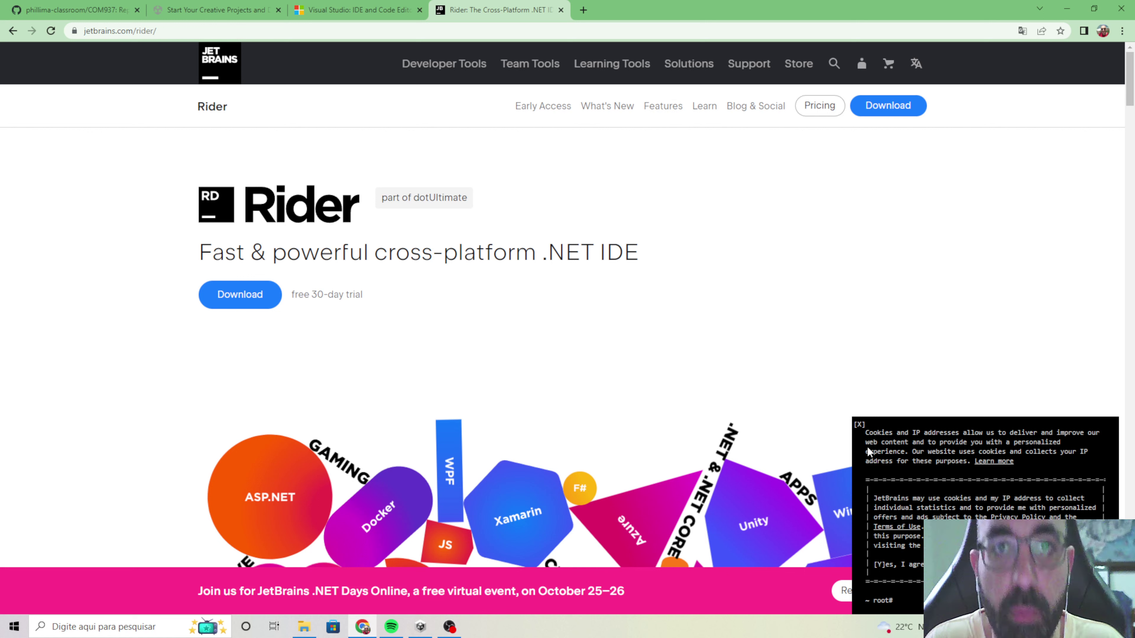
left_click(859, 424)
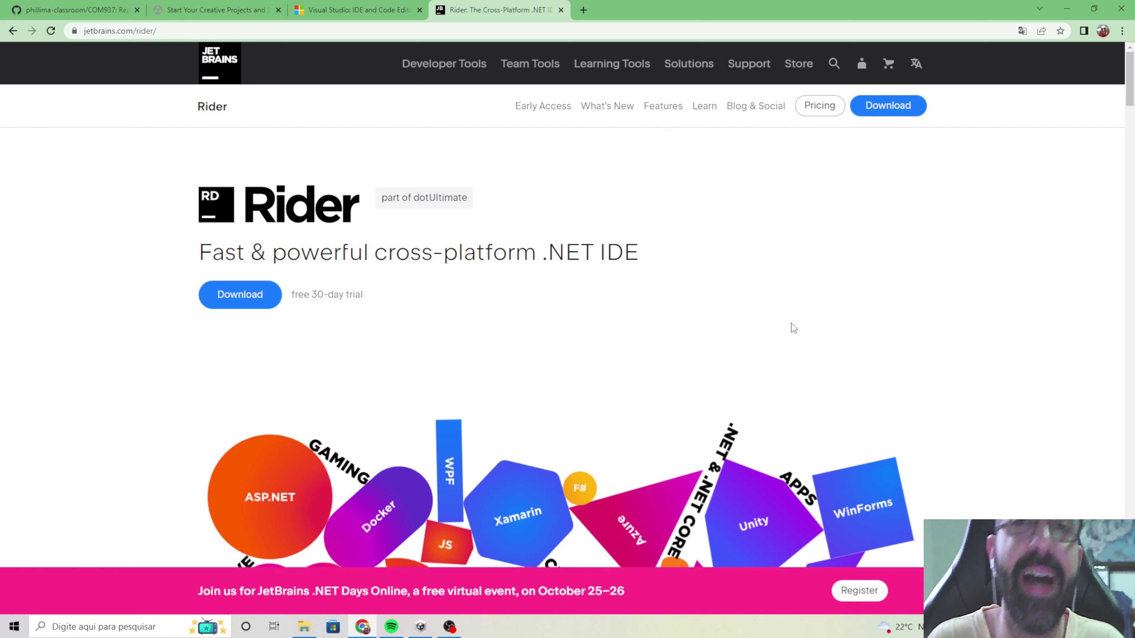
Search 'jetbrains student license' in a new tab and open the Free Educational Licenses page.
left_click(584, 11)
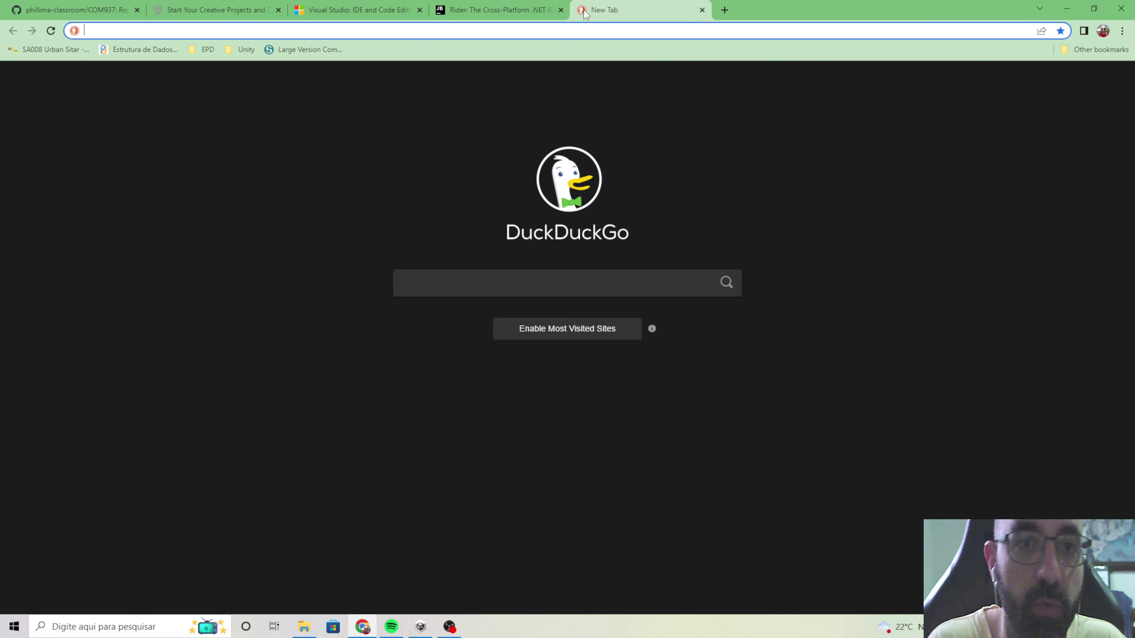
type("je")
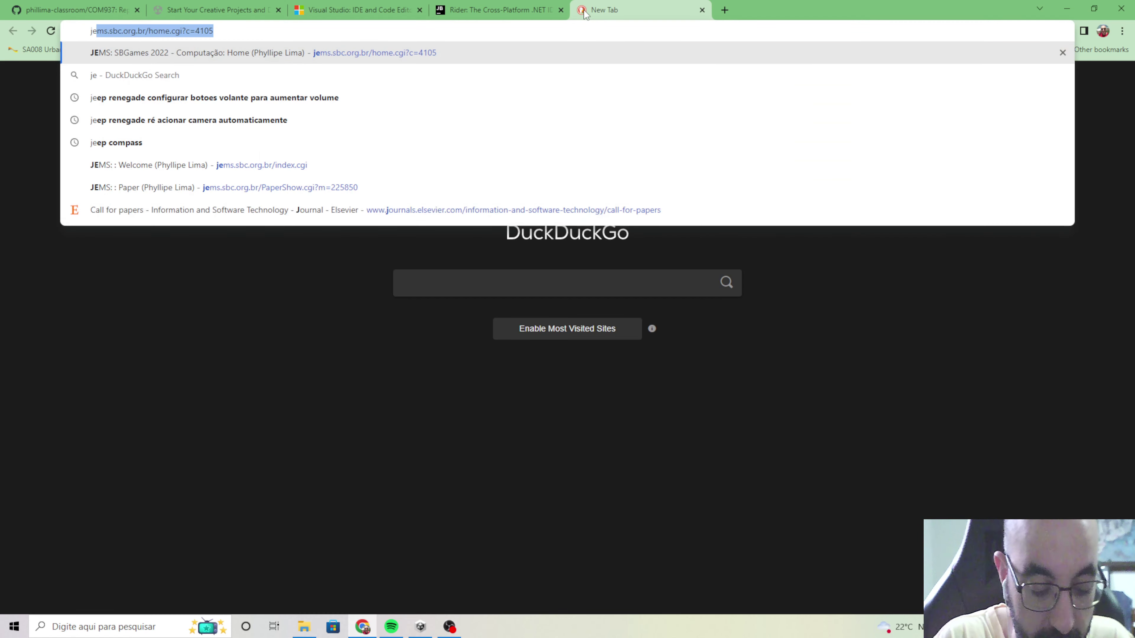
type("tbrains ")
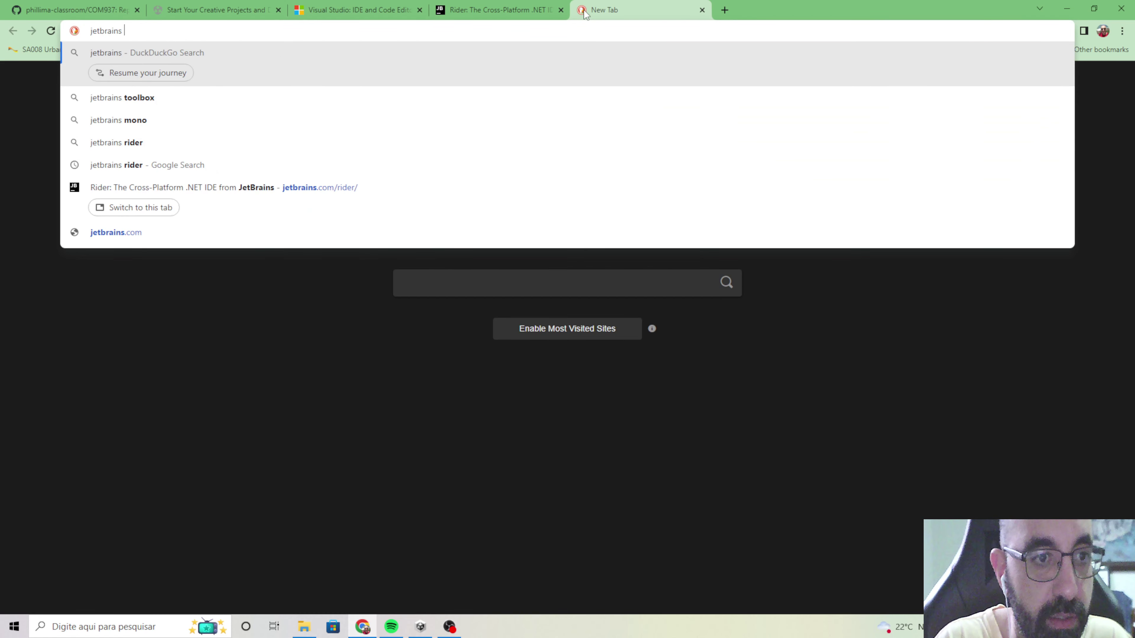
type("student license")
key("Return")
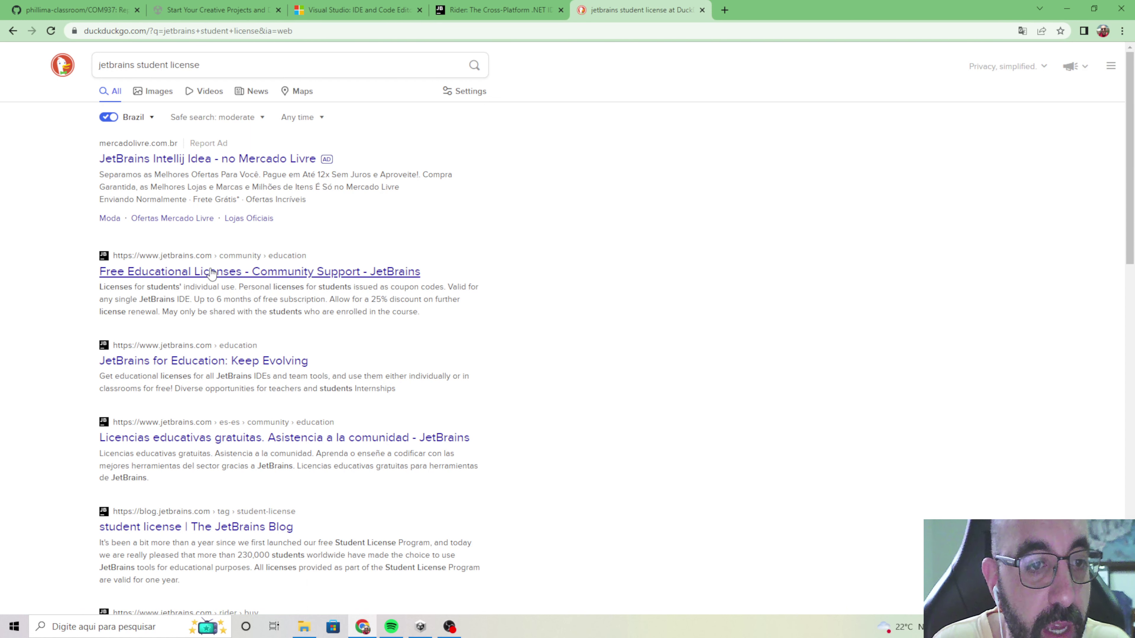
left_click(236, 272)
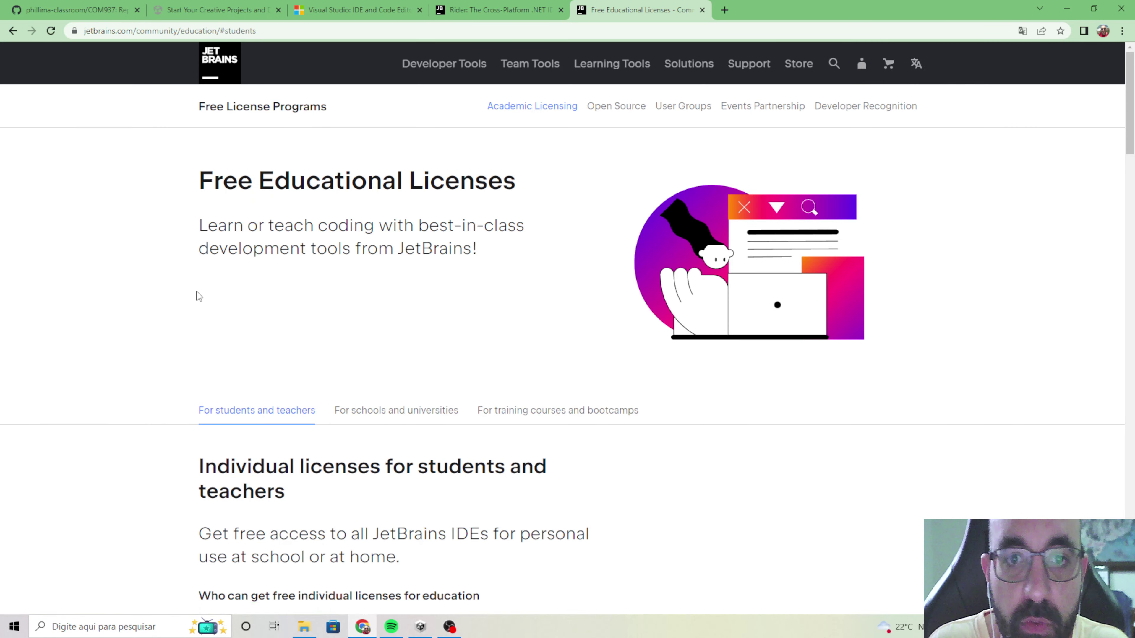
Apply now for a student licence to bring up the application form.
scroll(198, 292, "down", 5)
scroll(207, 325, "down", 2)
scroll(206, 326, "down", 1)
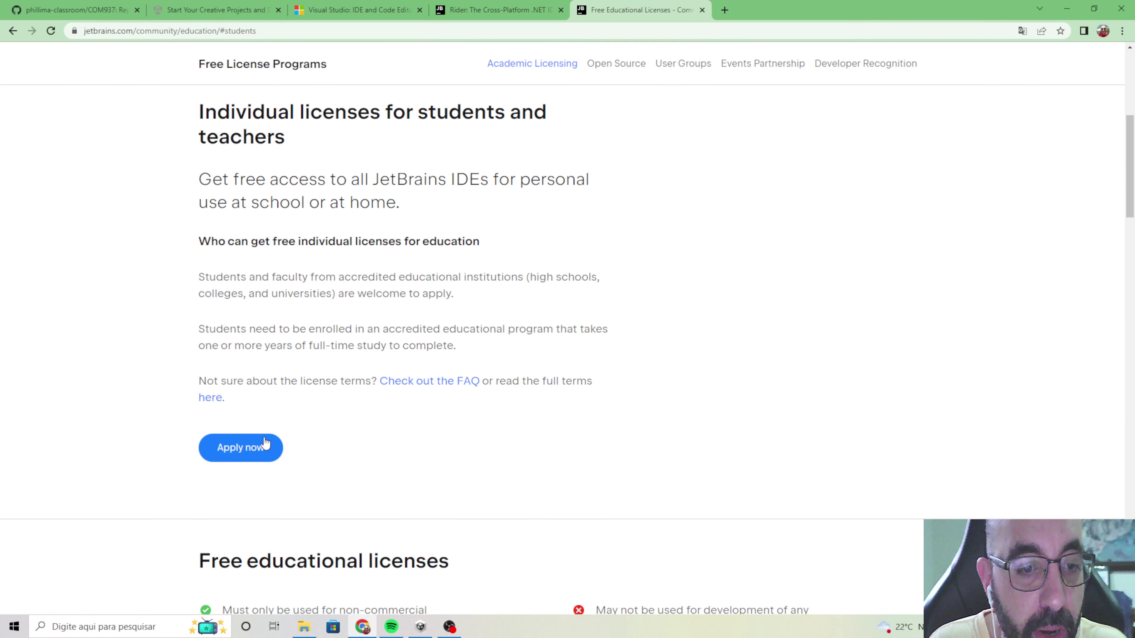
scroll(140, 278, "up", 3)
left_click(240, 566)
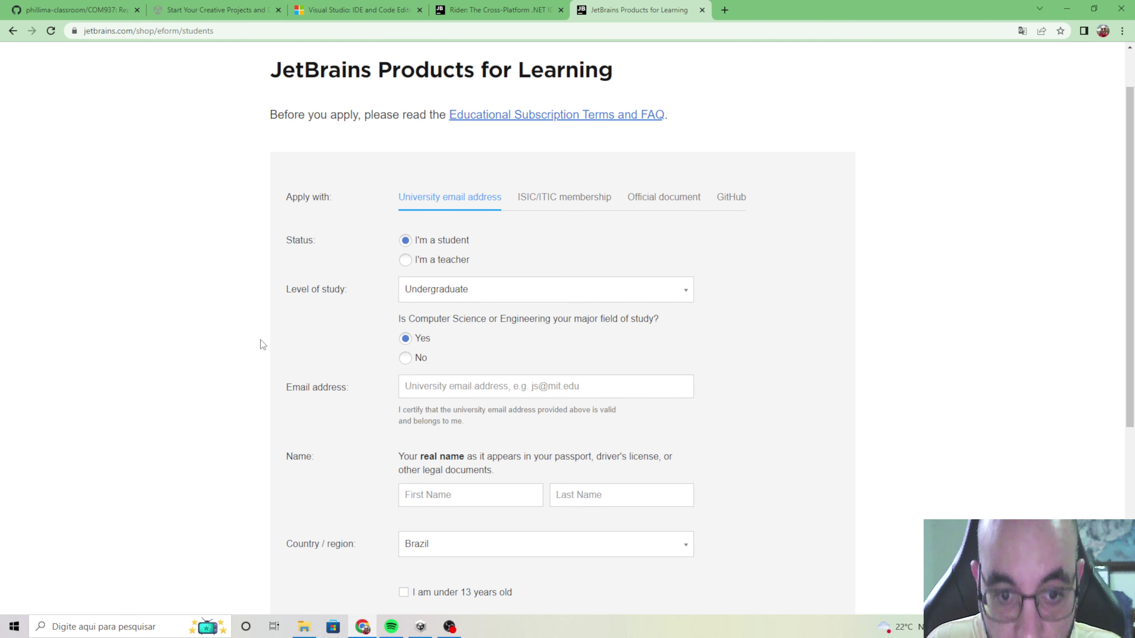
scroll(534, 306, "down", 2)
Look over the university email field and Apply button, then close the form tab with Ctrl+W.
left_click(584, 273)
scroll(536, 313, "down", 3)
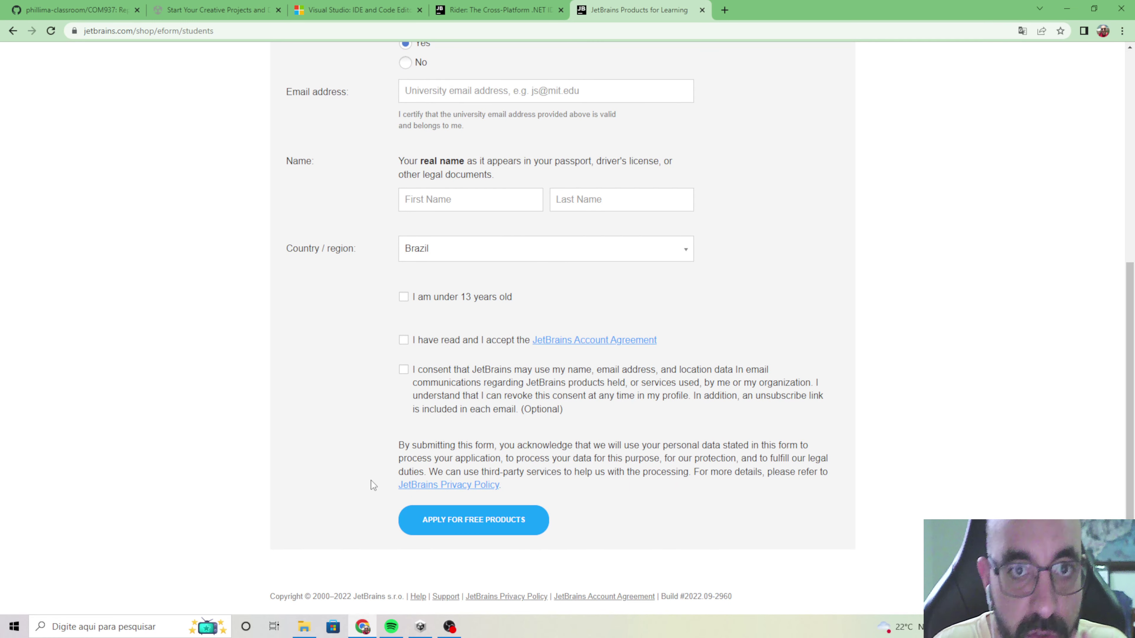
key("ctrl+w")
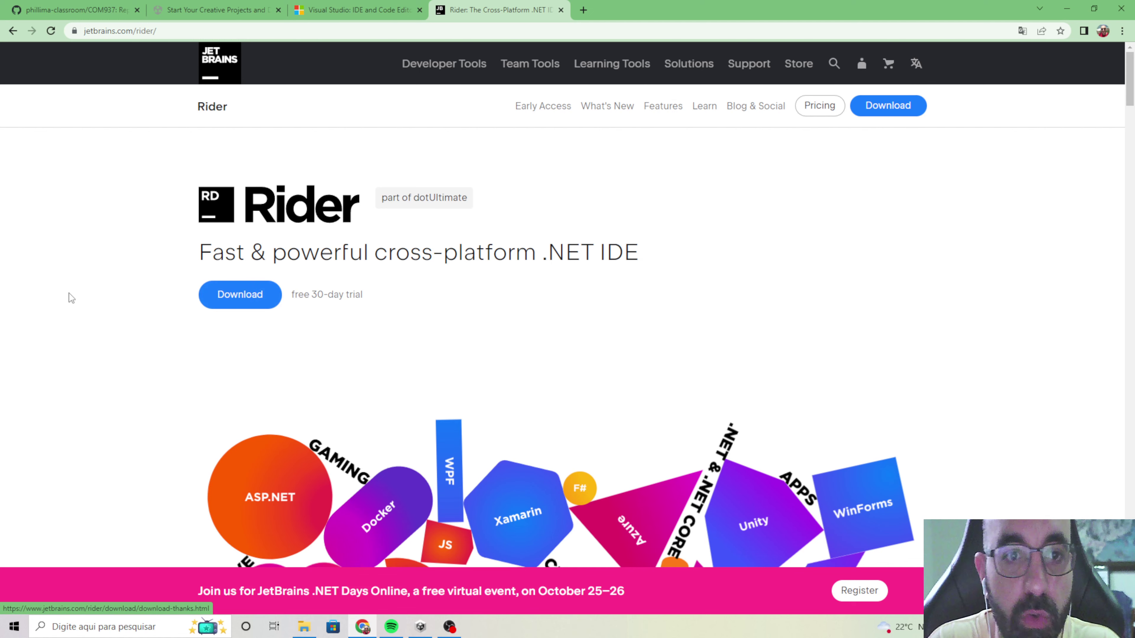
Download the Rider installer and look over the thank-you page.
left_click(241, 300)
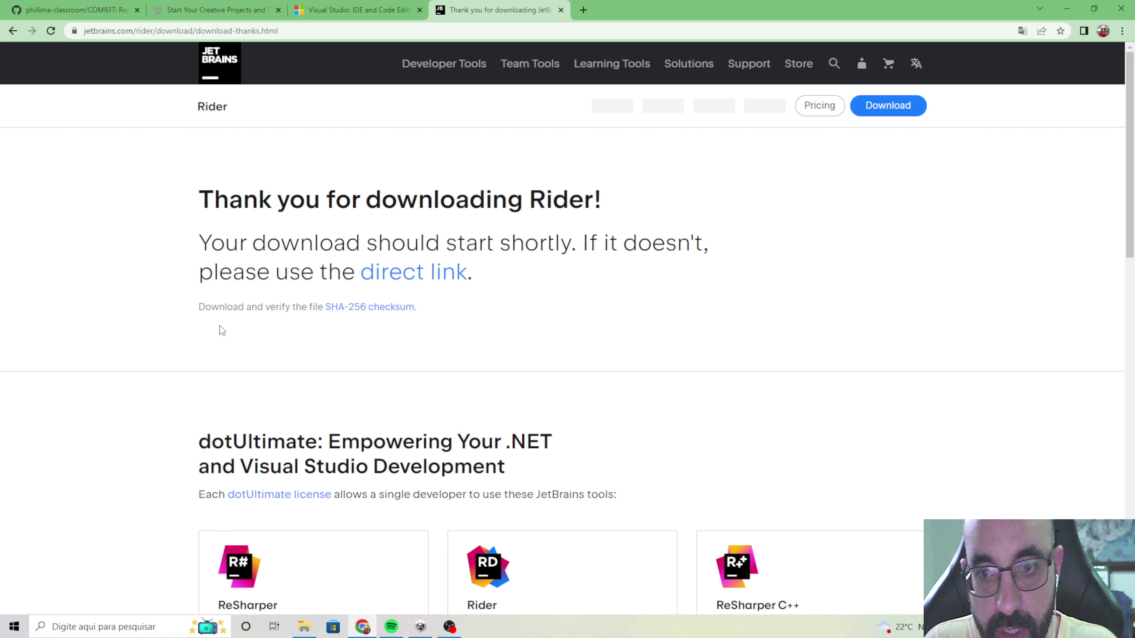
scroll(134, 322, "down", 15)
scroll(122, 324, "up", 2)
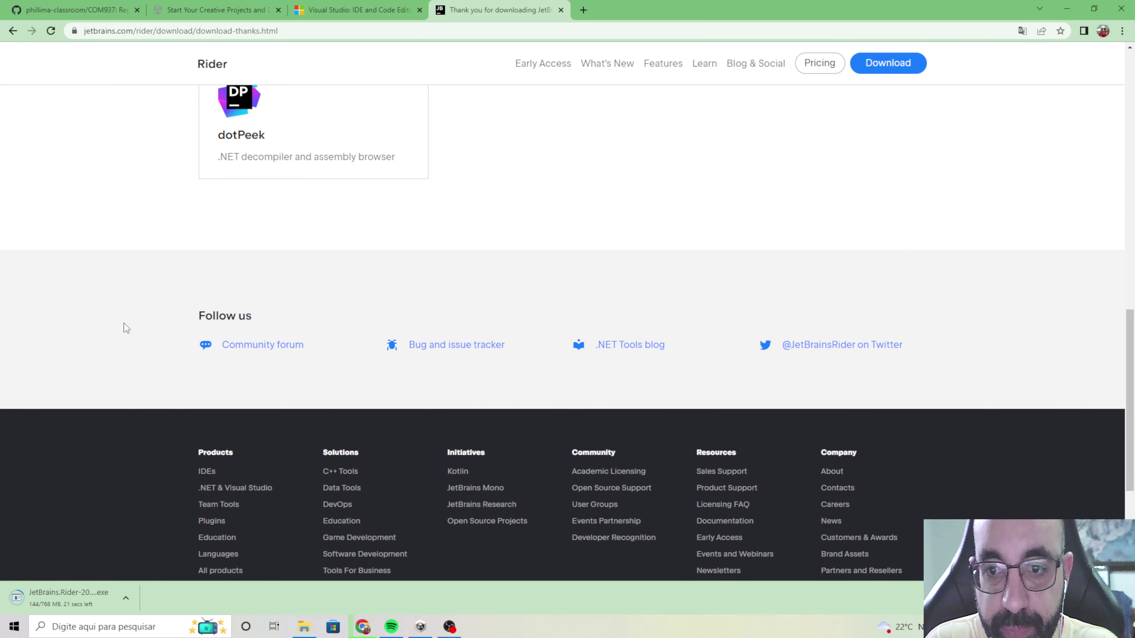
scroll(142, 426, "up", 7)
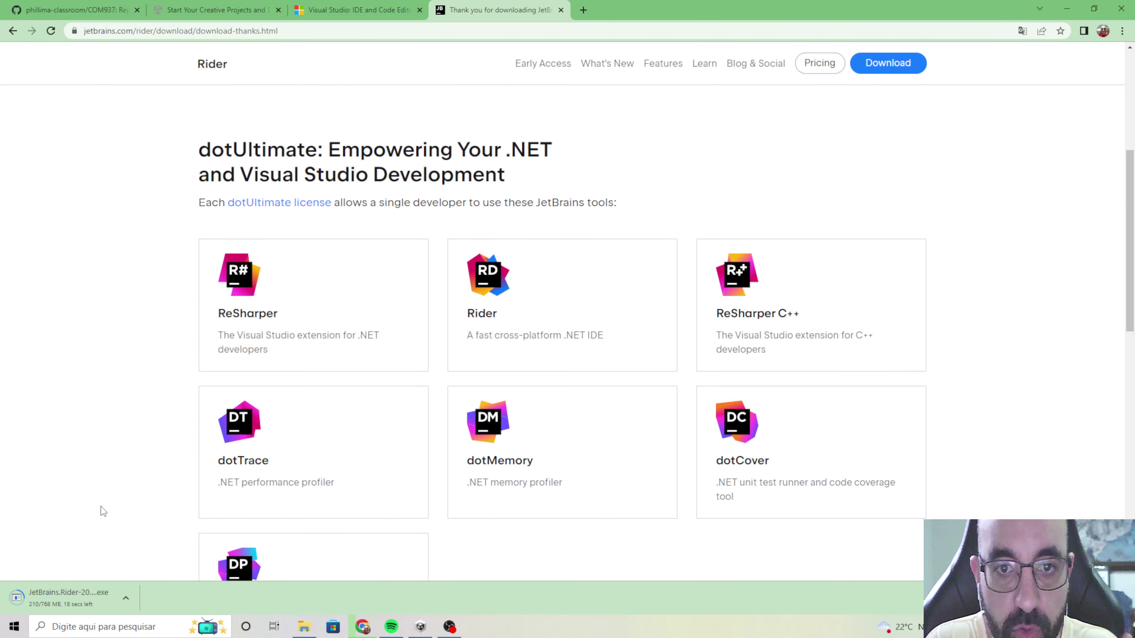
scroll(102, 510, "up", 5)
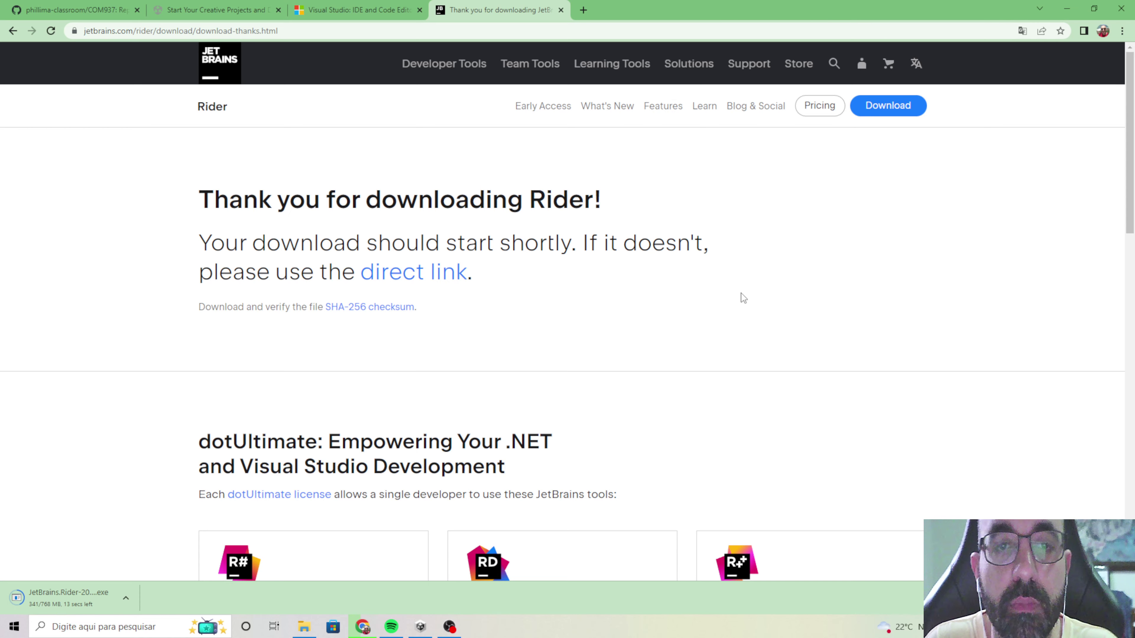
Go to JetBrains' all-products page via Developer Tools to find the Toolbox App.
left_click(437, 67)
left_click(867, 392)
scroll(147, 316, "down", 3)
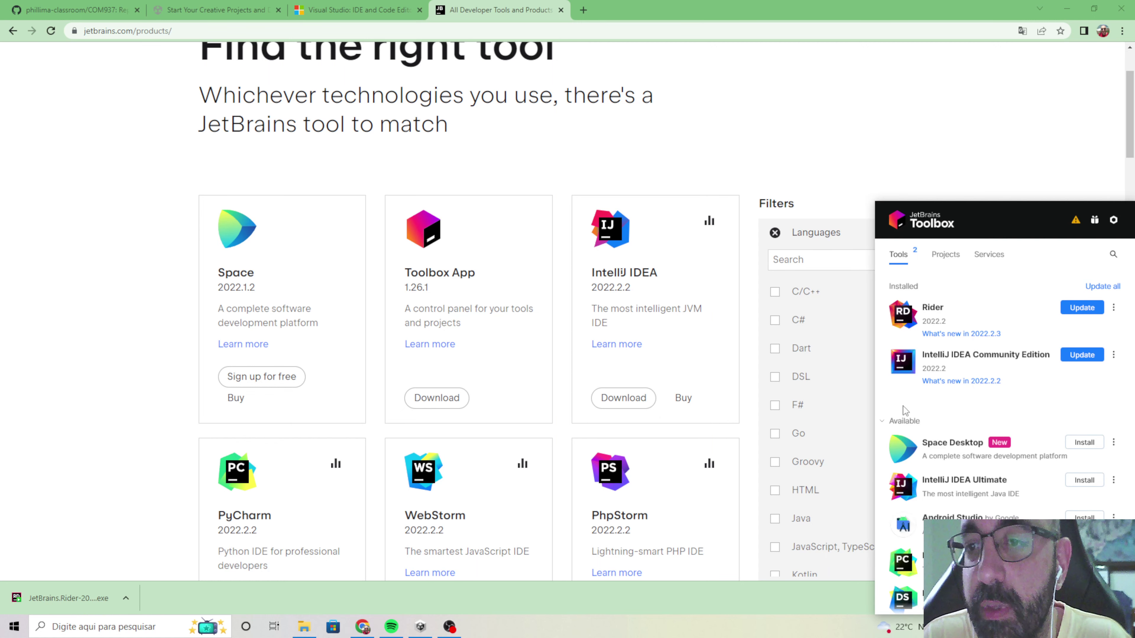
Scroll the Toolbox Tools list past installed Rider and IntelliJ IDEA Community to available IDEs.
scroll(950, 456, "down", 2)
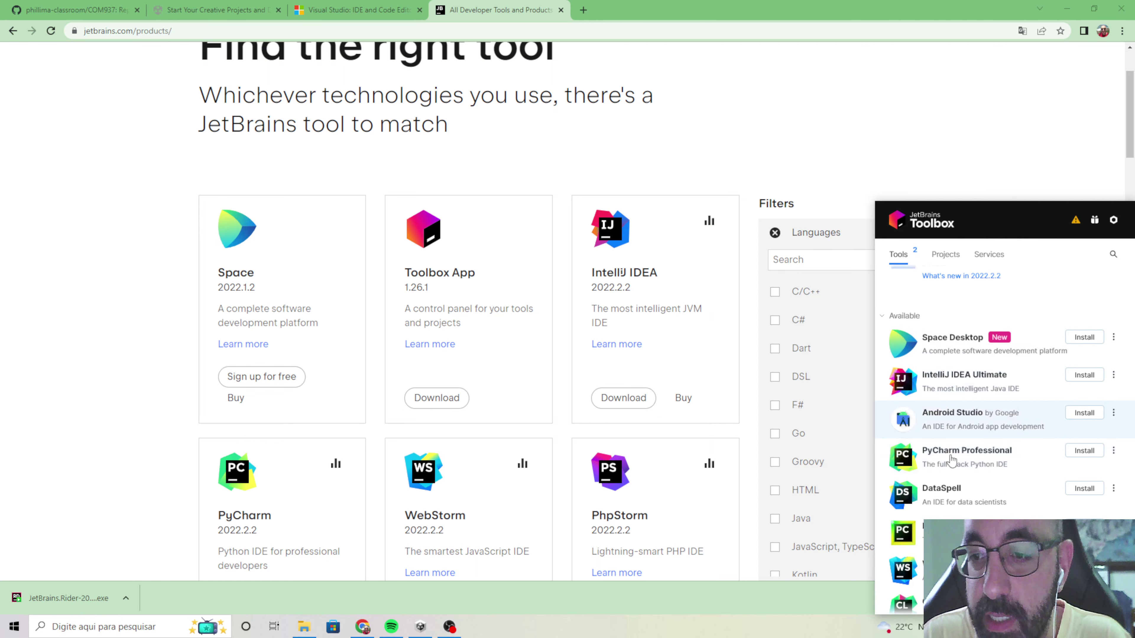
scroll(955, 471, "up", 2)
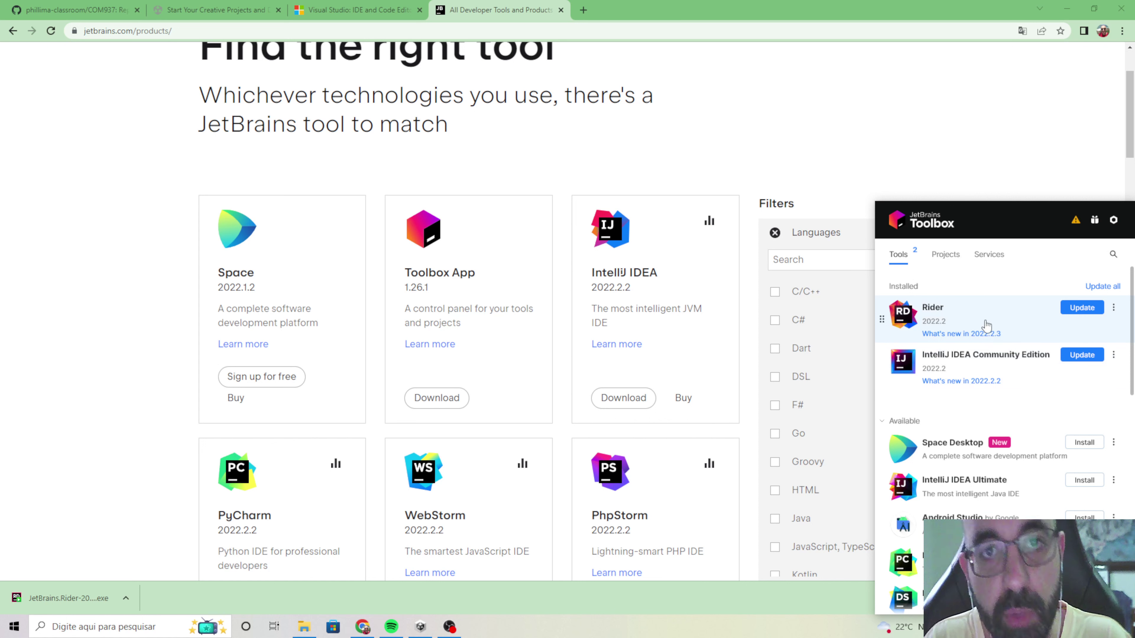
scroll(1028, 447, "down", 2)
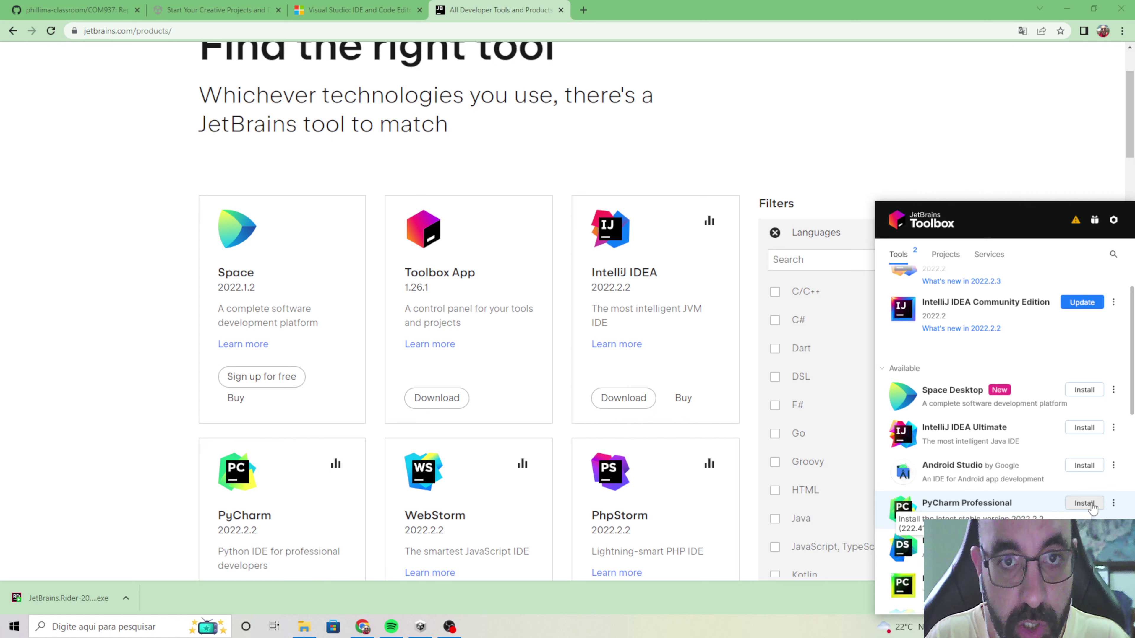